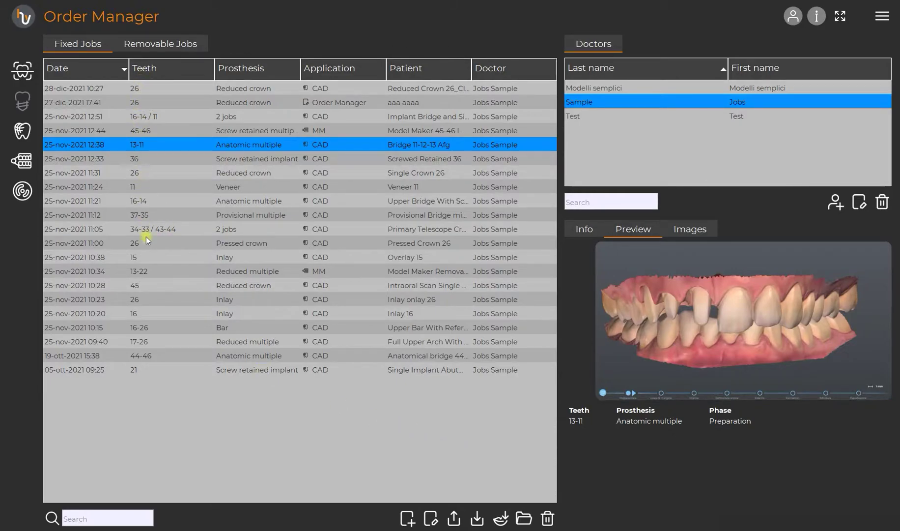
Step: Preview the tooth-36 screw-retained implant job and keep Sample as the doctor
click(146, 339)
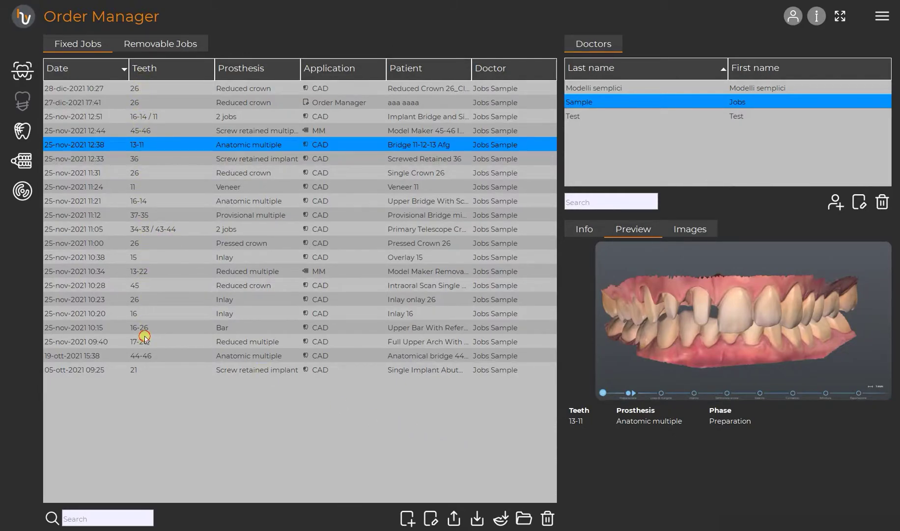
drag(144, 338, 143, 167)
click(144, 211)
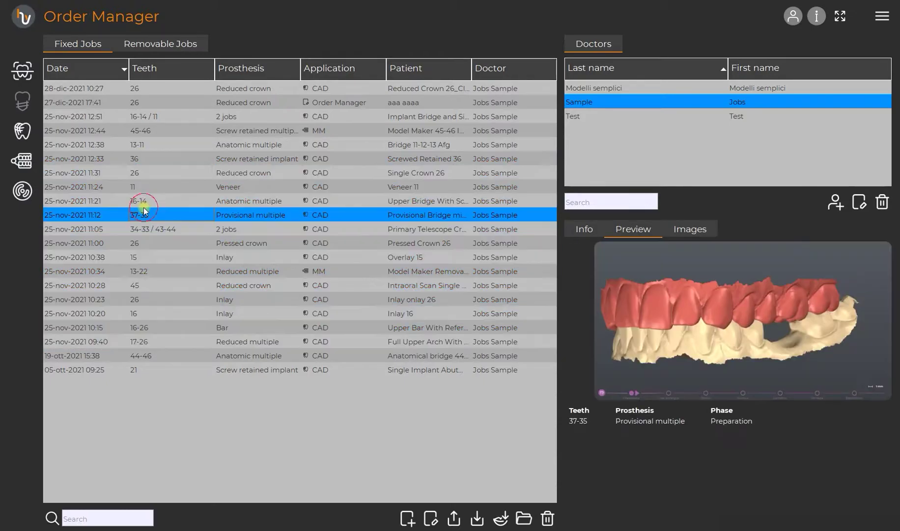
click(153, 185)
click(175, 155)
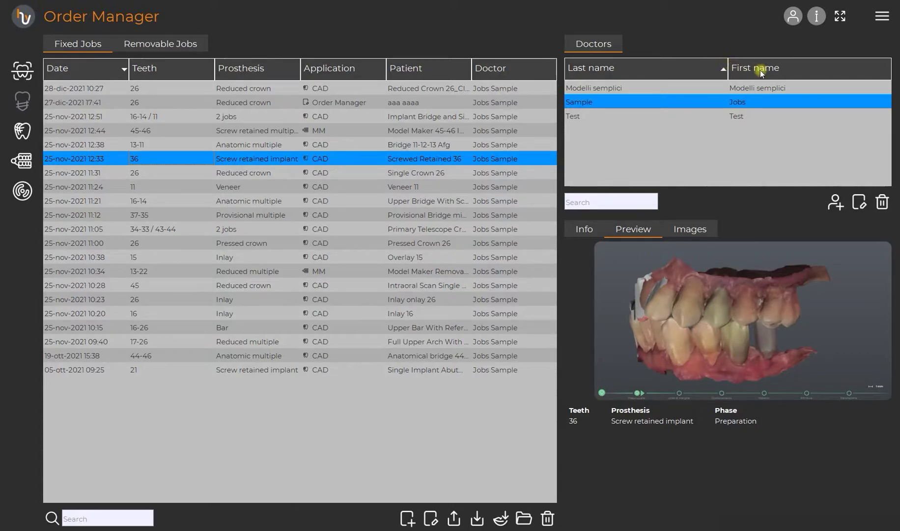
click(602, 46)
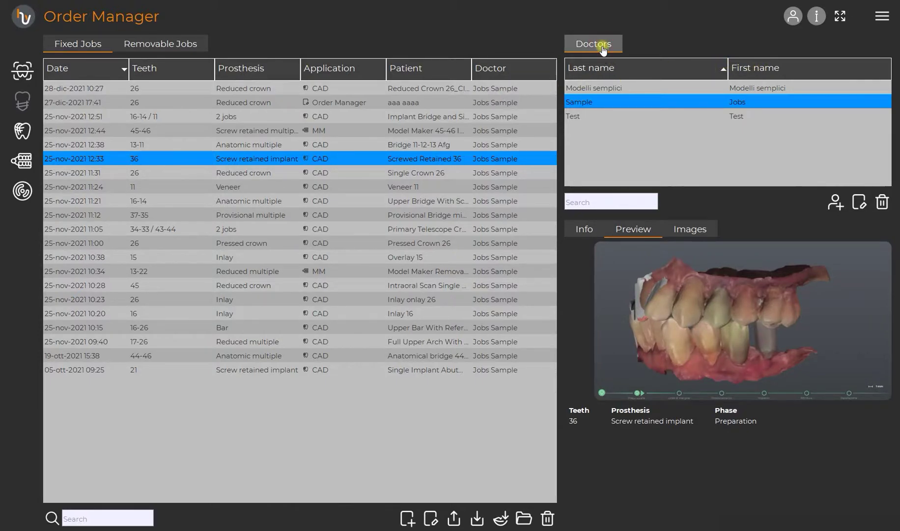
click(627, 101)
click(171, 47)
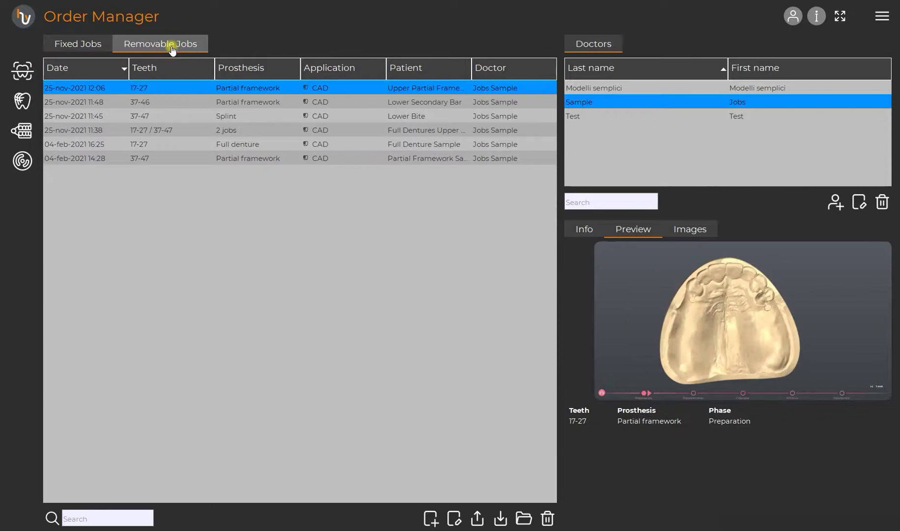
click(242, 102)
click(240, 115)
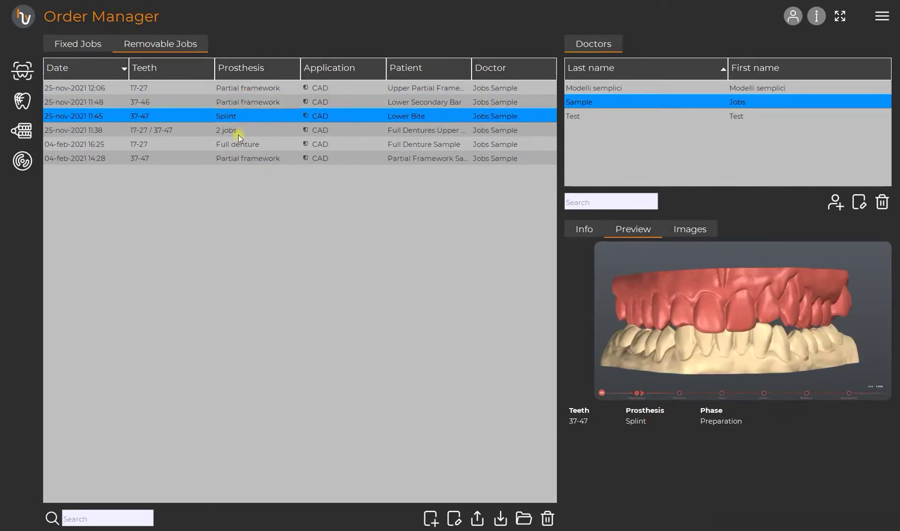
click(237, 132)
click(235, 151)
click(244, 145)
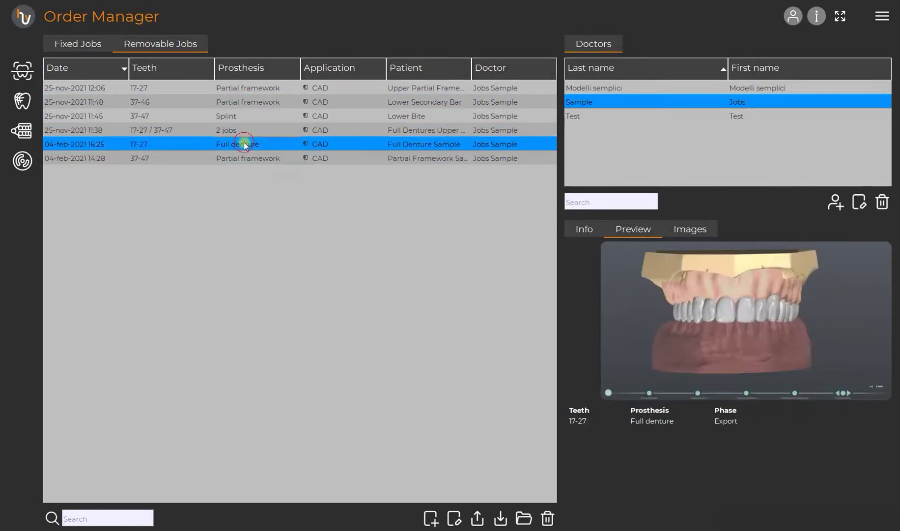
click(96, 41)
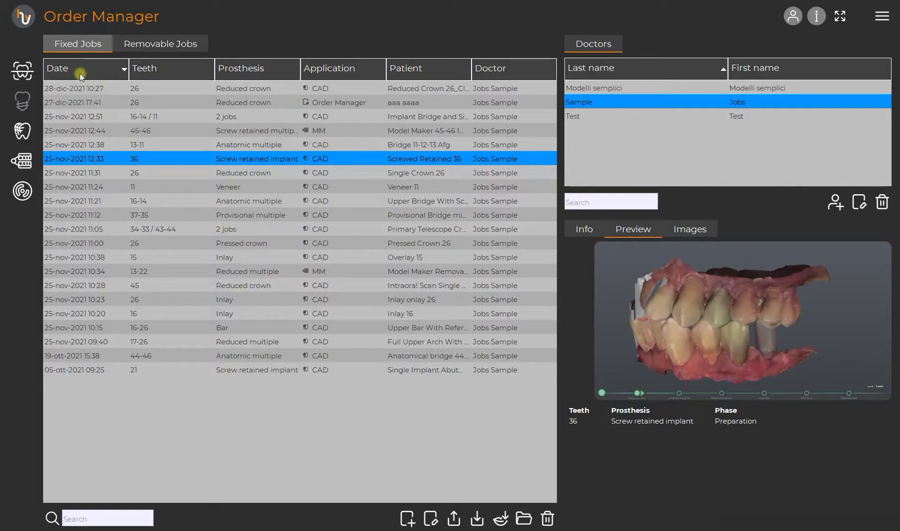
Step: Sort the fixed jobs by date, teeth, prosthesis, and finally by application
click(61, 67)
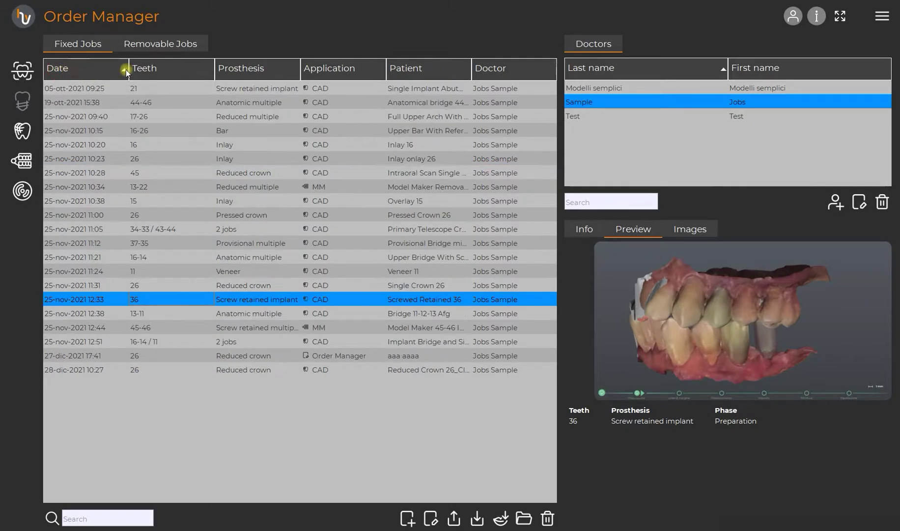
click(151, 68)
click(239, 69)
click(334, 67)
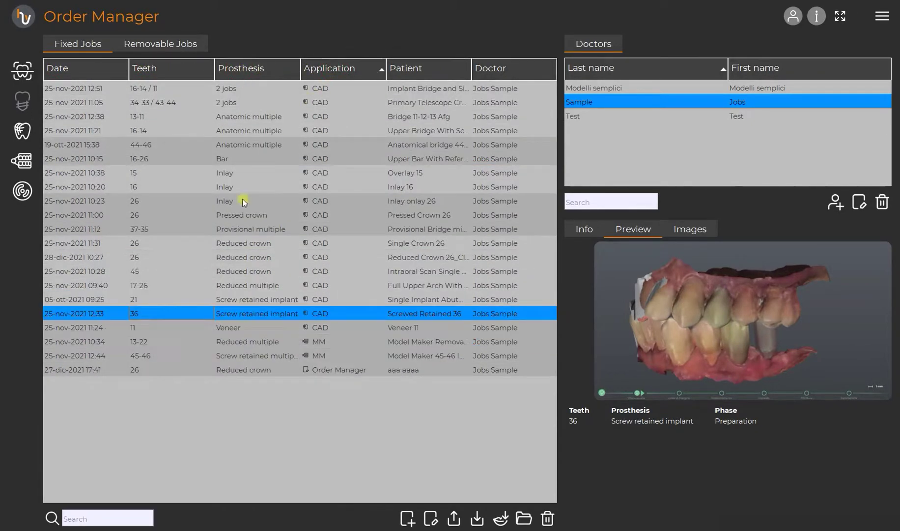
Step: Set the job filter's Doctor to All doctors and apply it
click(52, 517)
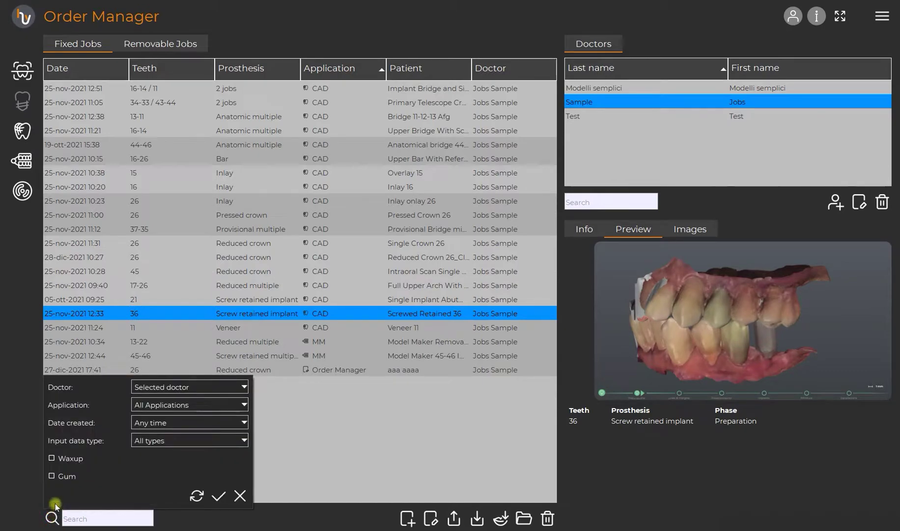
click(189, 387)
click(151, 404)
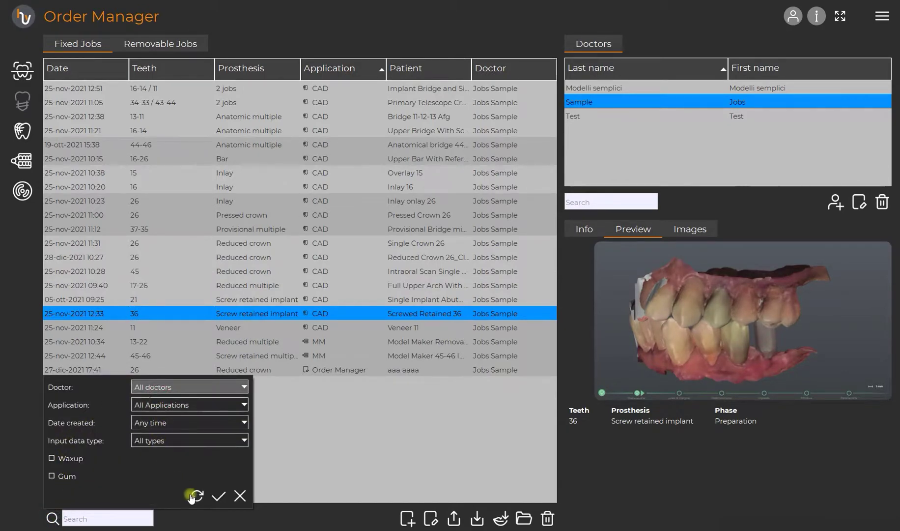
click(216, 496)
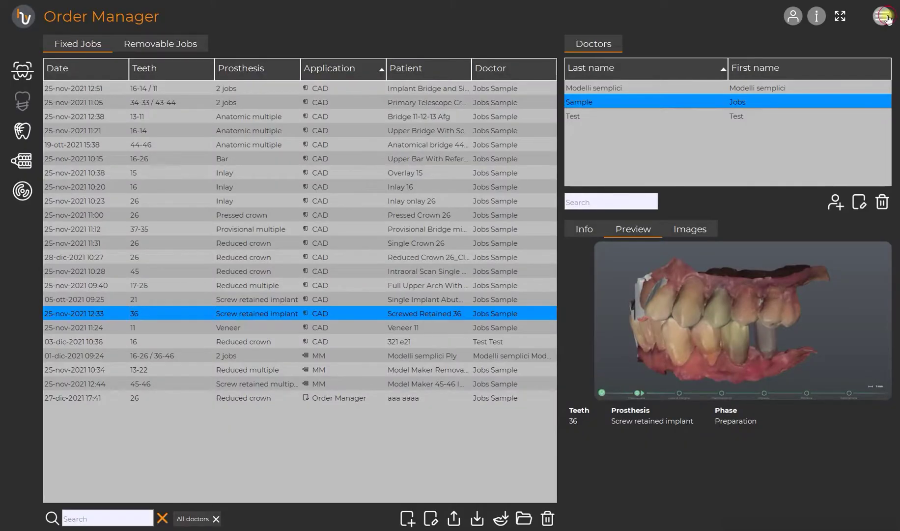
Step: Open the Applications Manager from the main hamburger menu
click(883, 14)
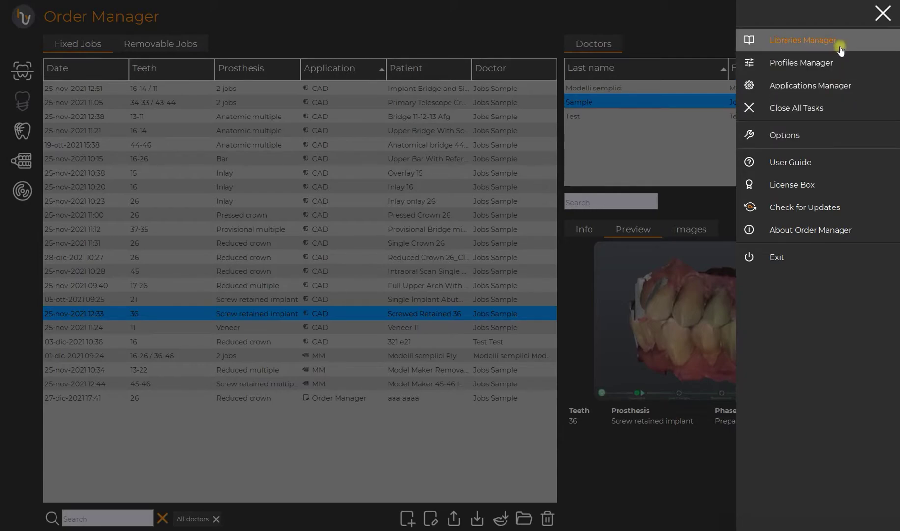
click(836, 81)
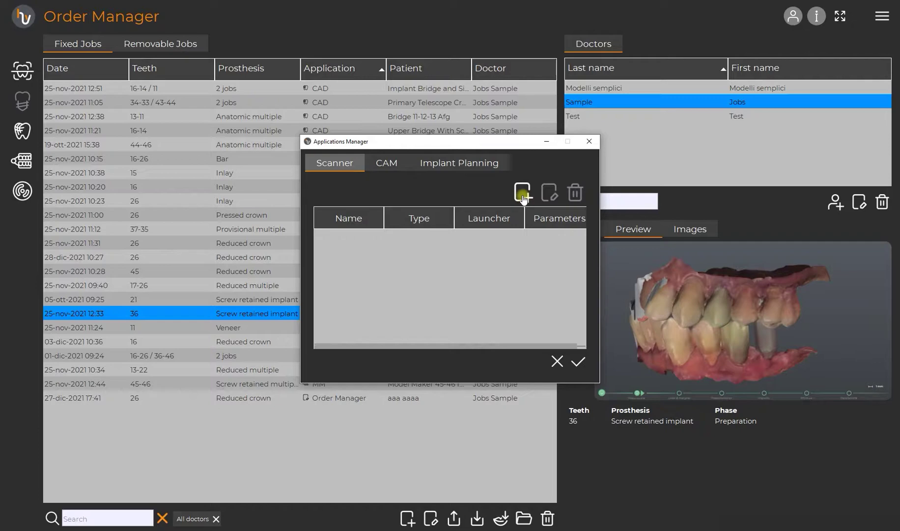
Step: Add a scanner application named 'Yndila', leaving the Launcher empty and the type DOF
click(385, 163)
click(442, 163)
click(522, 194)
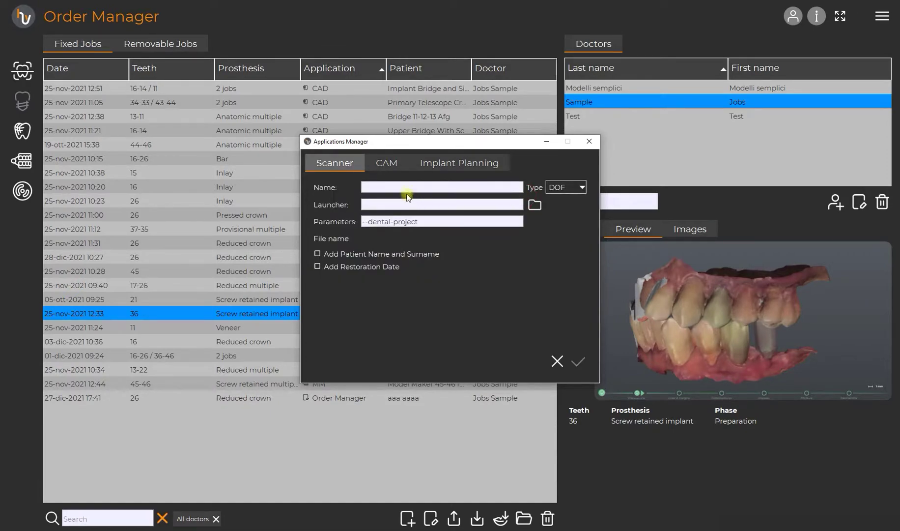
click(373, 185)
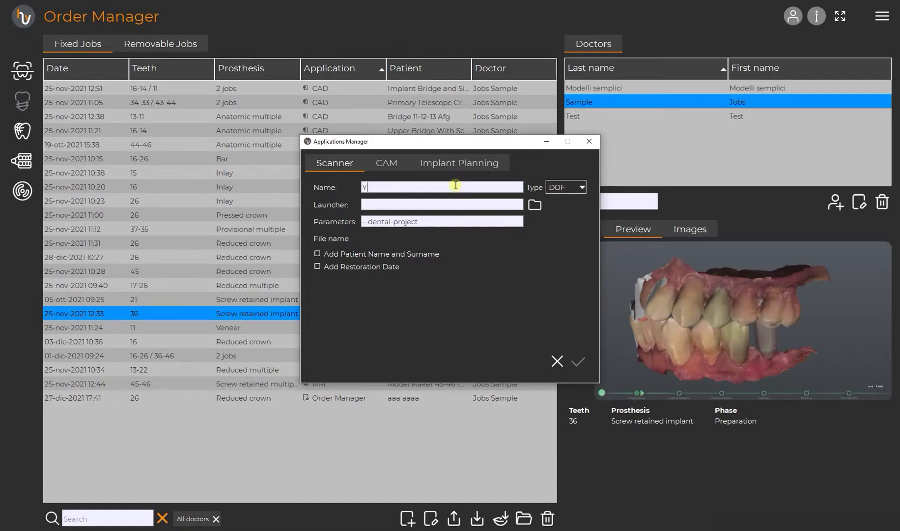
text(Yndila)
click(535, 204)
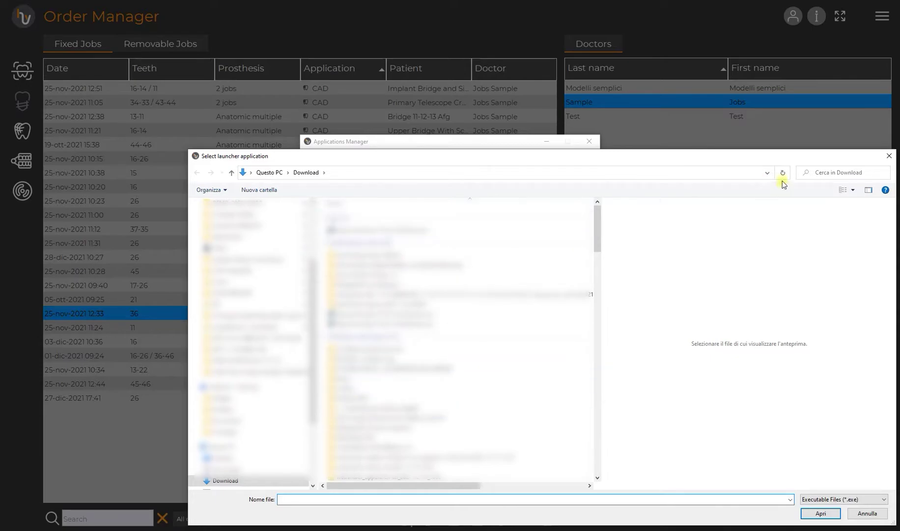
click(888, 156)
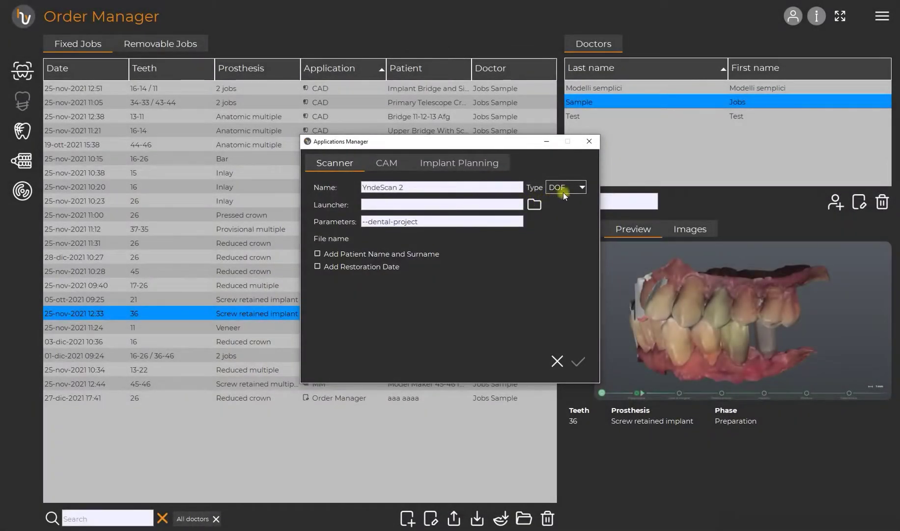
click(569, 189)
click(525, 261)
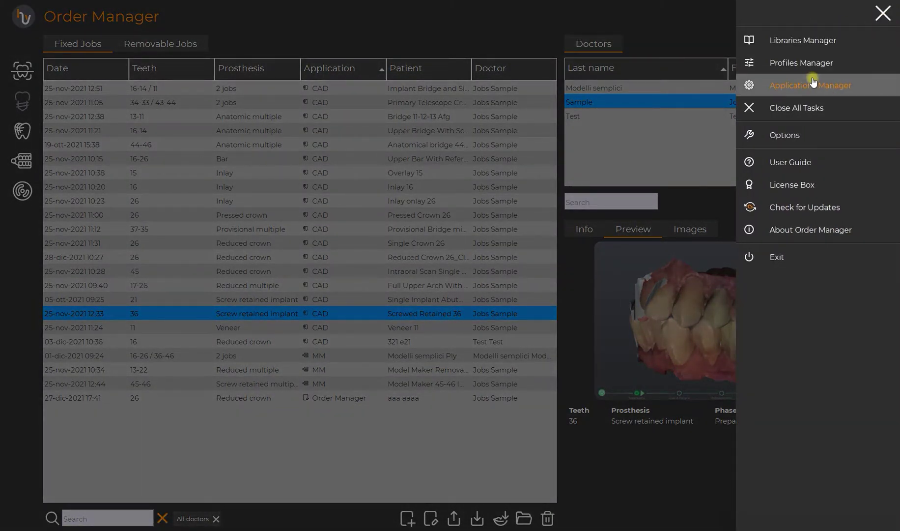
Step: Open the Libraries Manager, enlarge its window and move it up and left
click(813, 40)
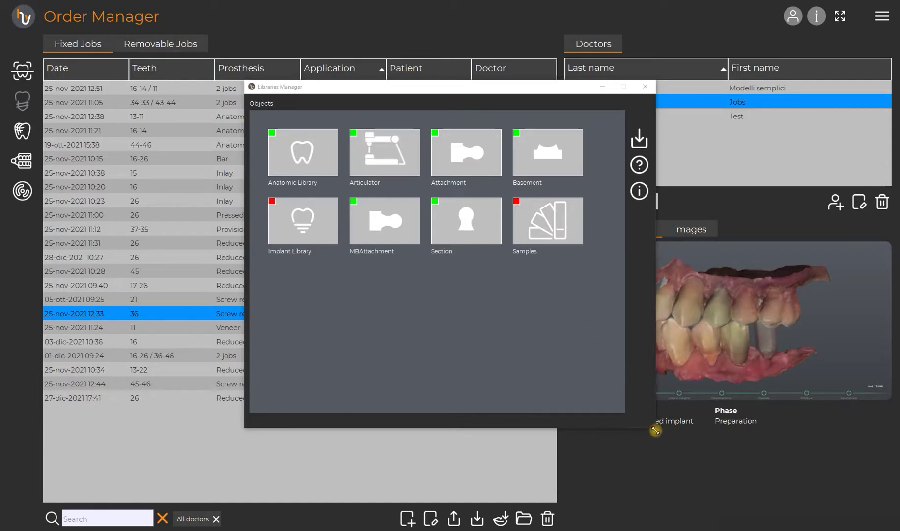
drag(655, 430, 697, 506)
drag(570, 87, 526, 48)
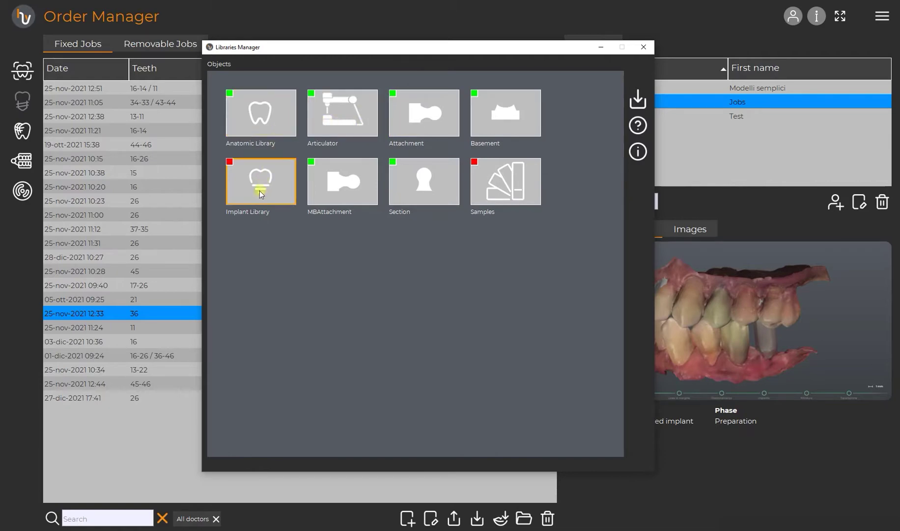
Step: Browse the Anatomic Library and Articulator library items, returning to the categories each time
click(267, 129)
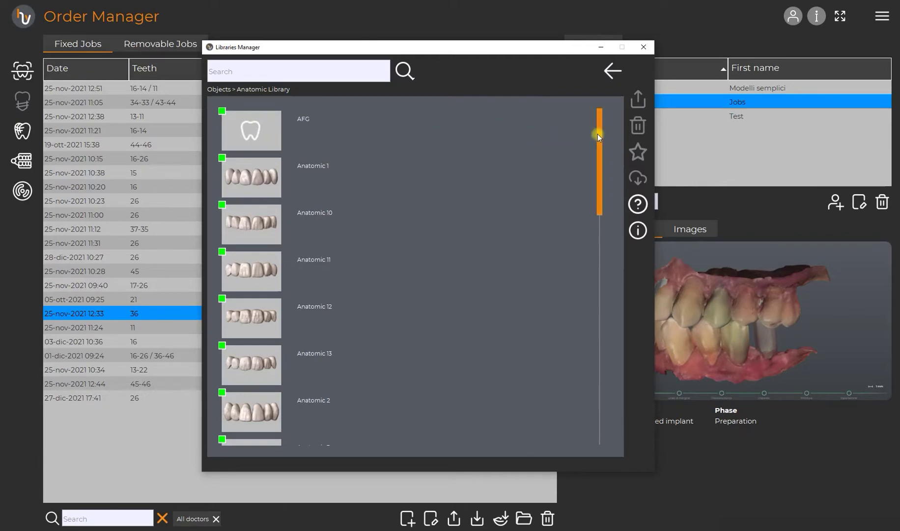
drag(598, 134, 610, 106)
click(611, 78)
click(344, 114)
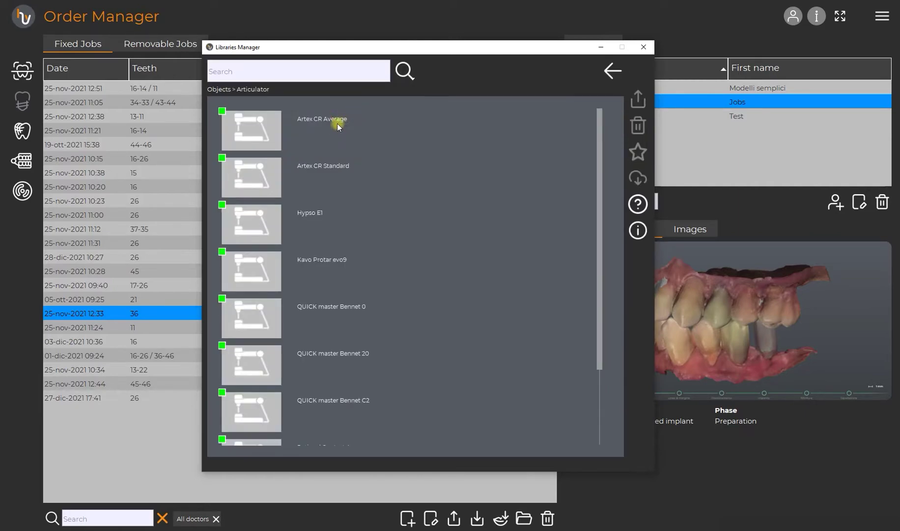
drag(600, 142, 597, 205)
drag(599, 251, 611, 90)
click(612, 73)
Step: Scroll through the Attachment library list and return to the Objects grid
click(409, 116)
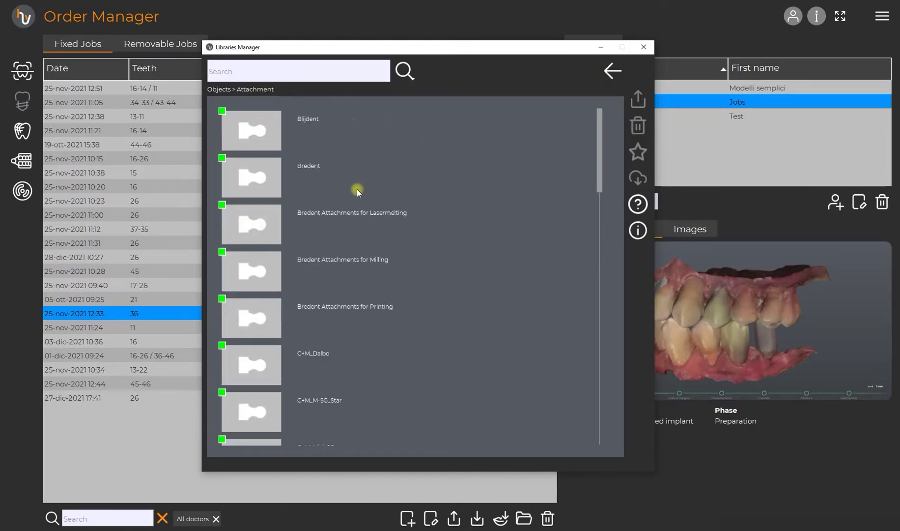
drag(599, 170, 598, 398)
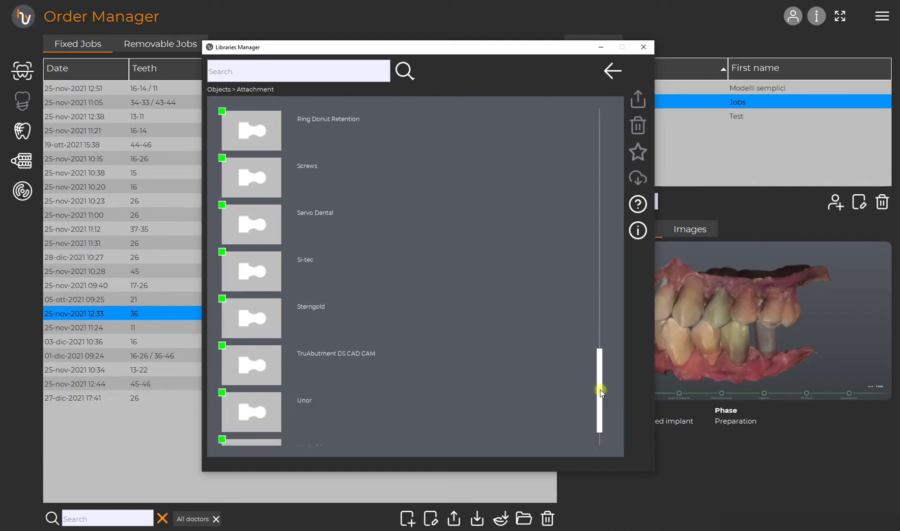
drag(601, 390, 596, 133)
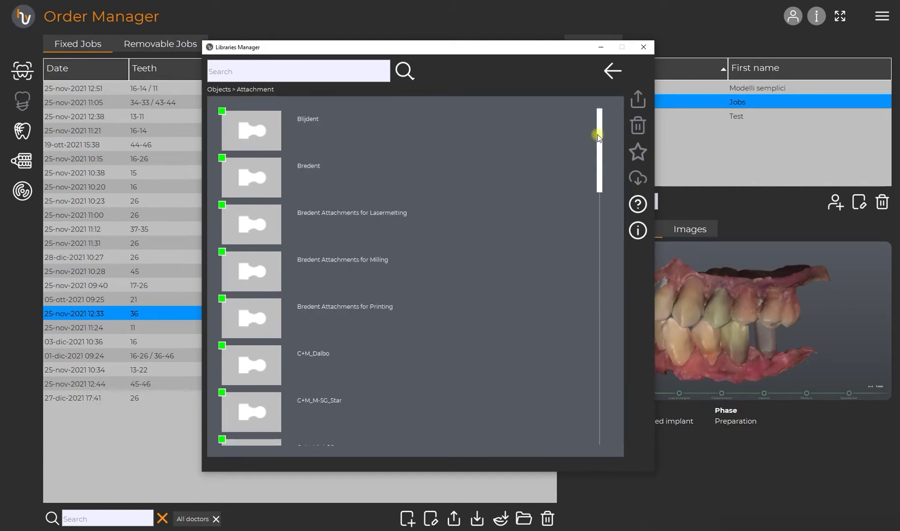
click(611, 72)
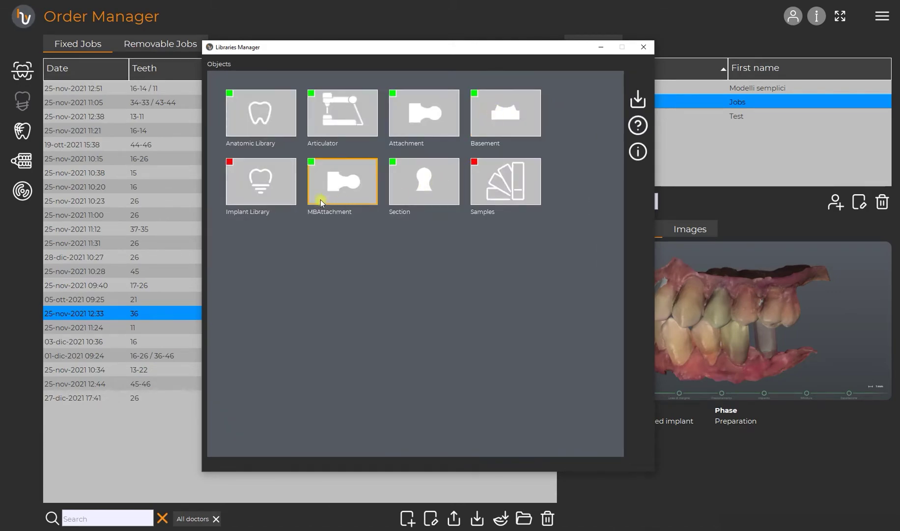
Step: Review Yndetech SRL's implant libraries, then return to the Implant Library manufacturer list
click(248, 183)
drag(599, 140, 598, 218)
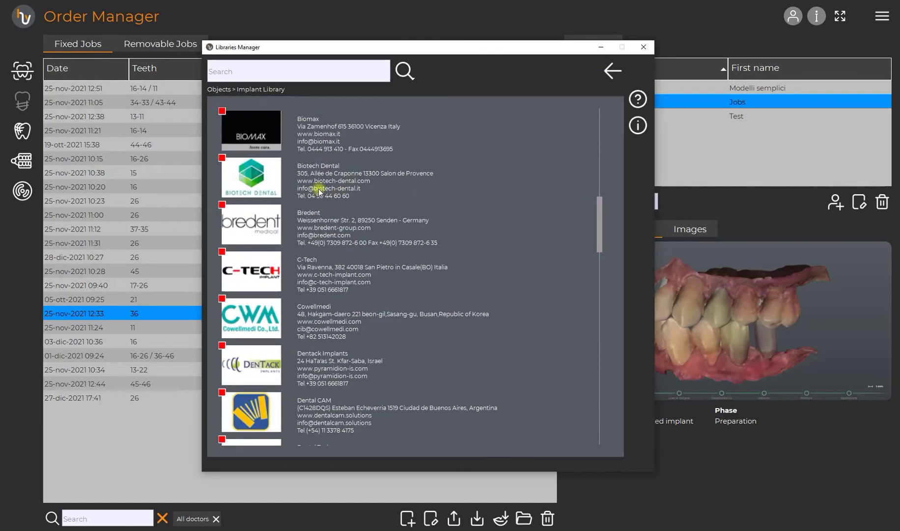
mouse_move(309, 190)
mouse_move(317, 228)
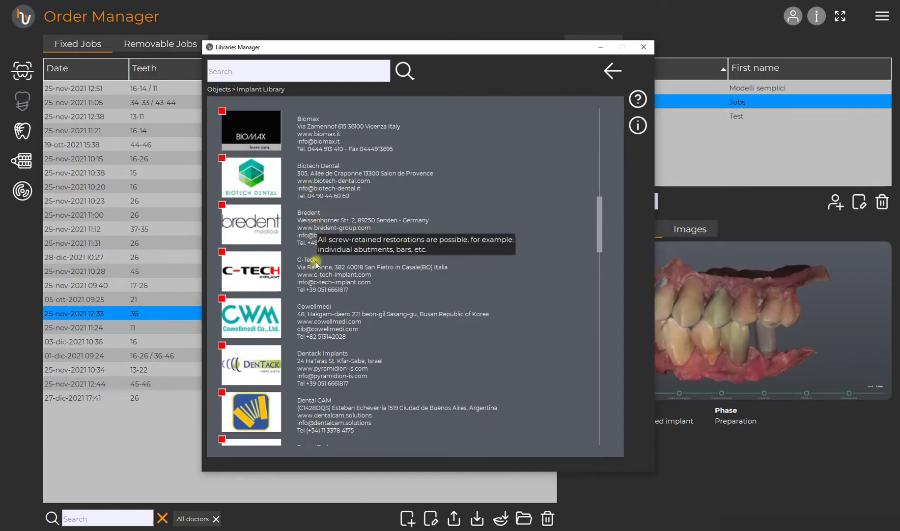
scroll(277, 373, down, 10)
double_click(277, 374)
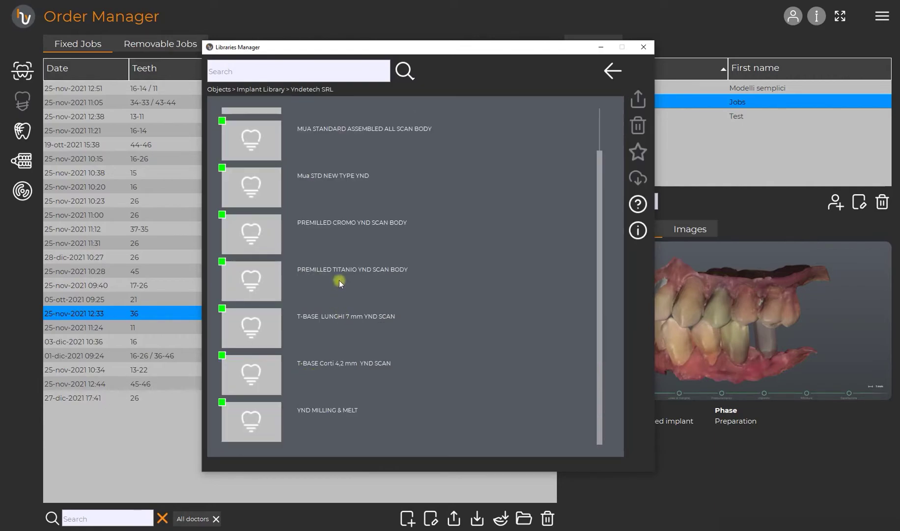
mouse_move(338, 276)
mouse_move(332, 225)
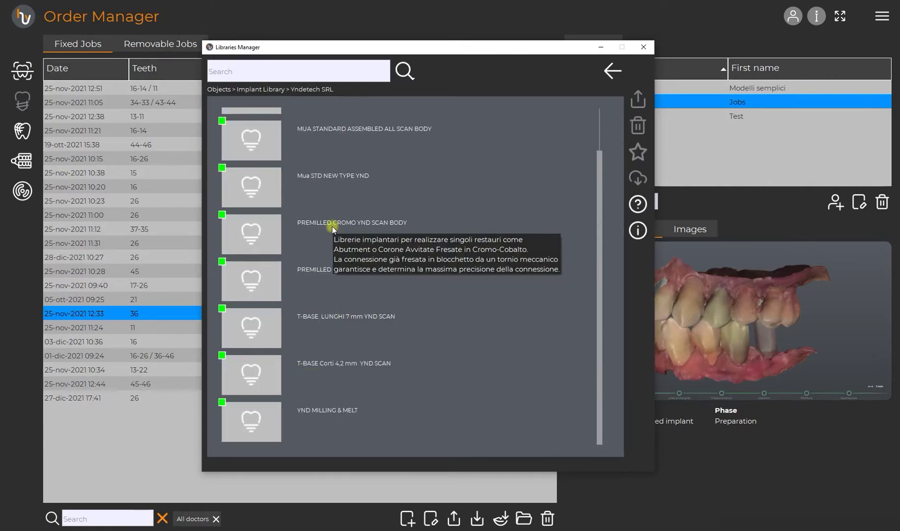
mouse_move(350, 129)
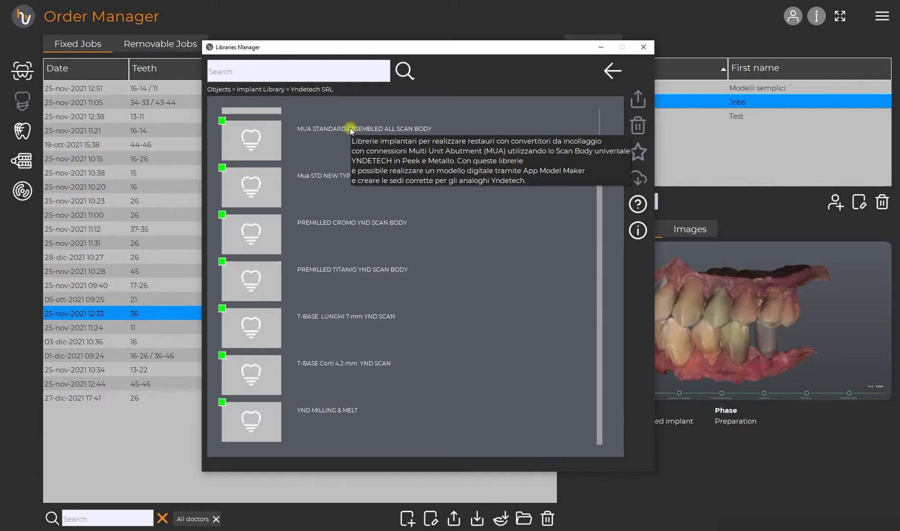
click(612, 70)
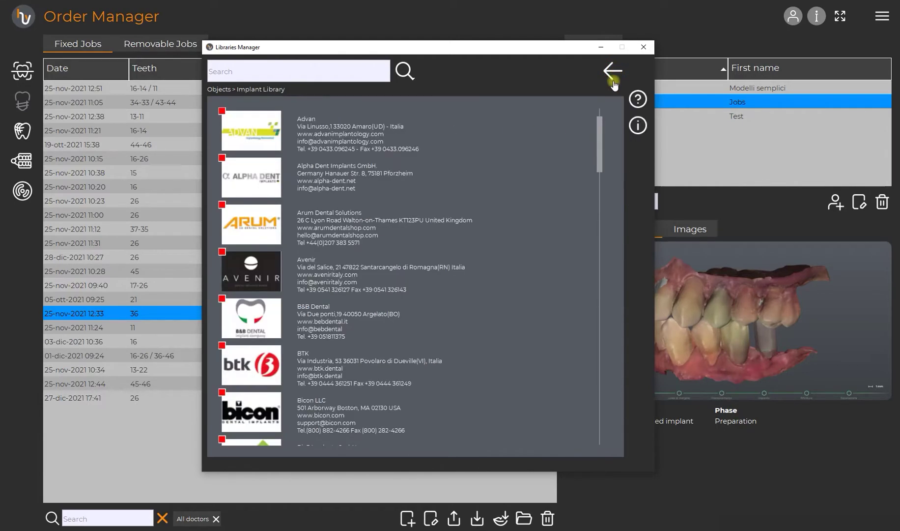
Step: View the MBAttachment and Section library contents, returning to the categories after each
click(614, 71)
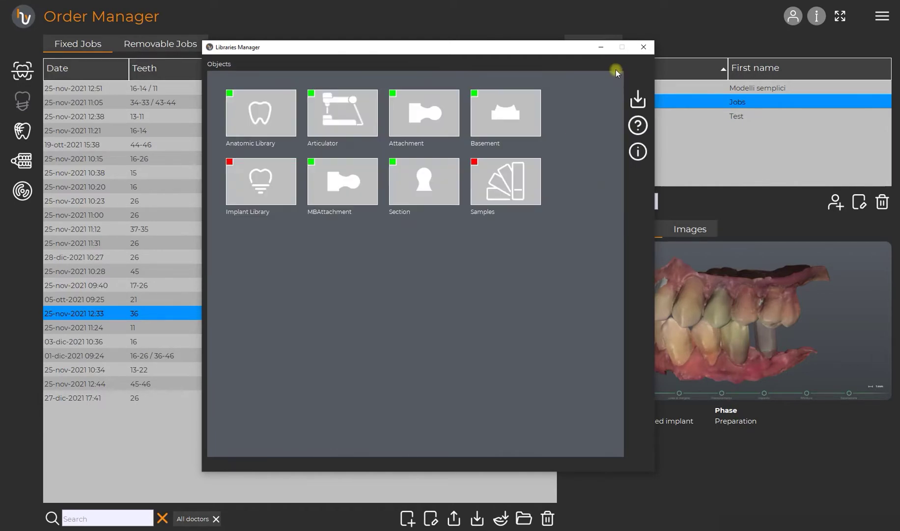
click(338, 177)
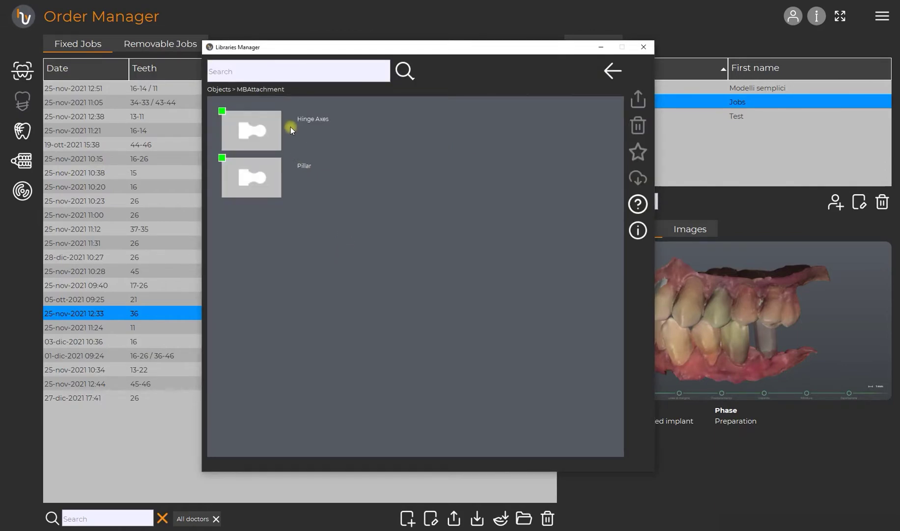
click(613, 70)
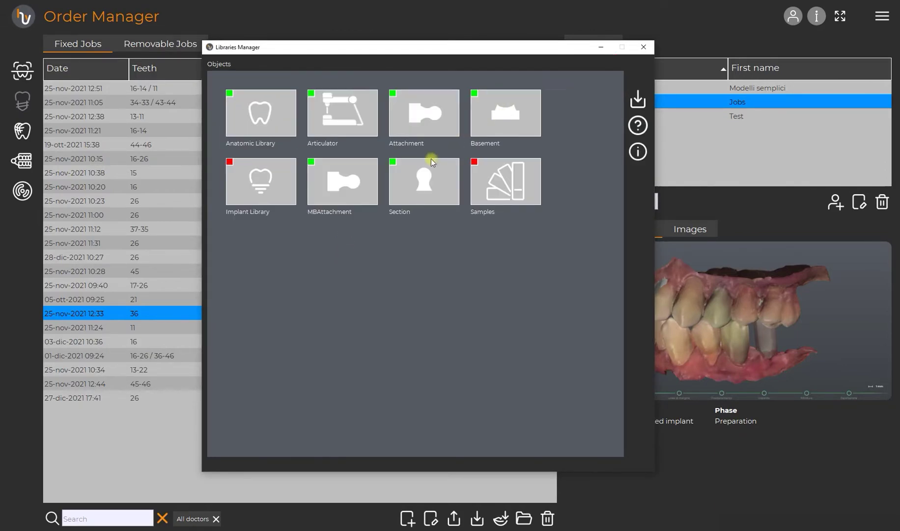
click(424, 186)
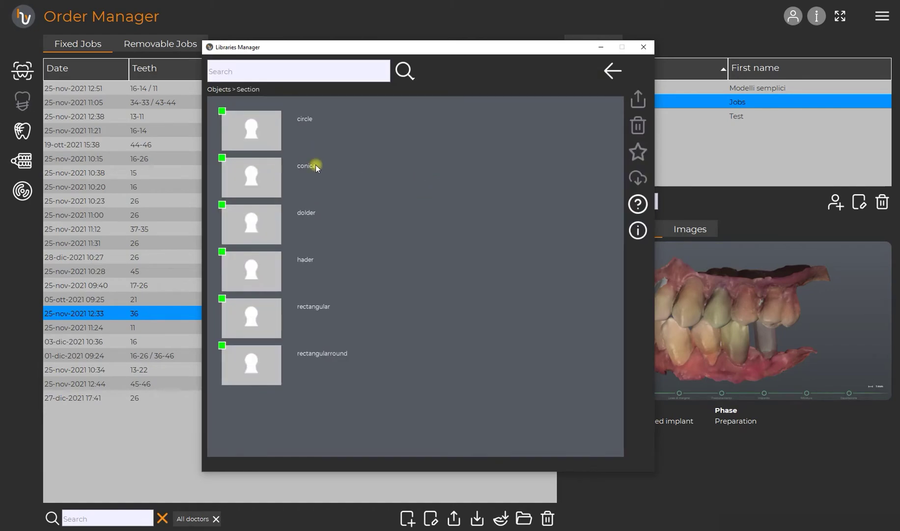
click(606, 72)
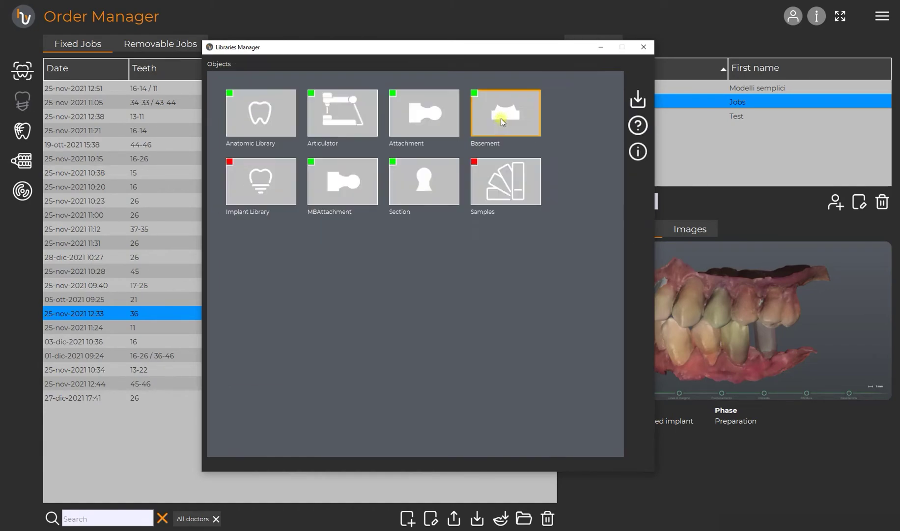
Step: Open the Samples library and select each sample, ending on Removable Jobs
click(499, 194)
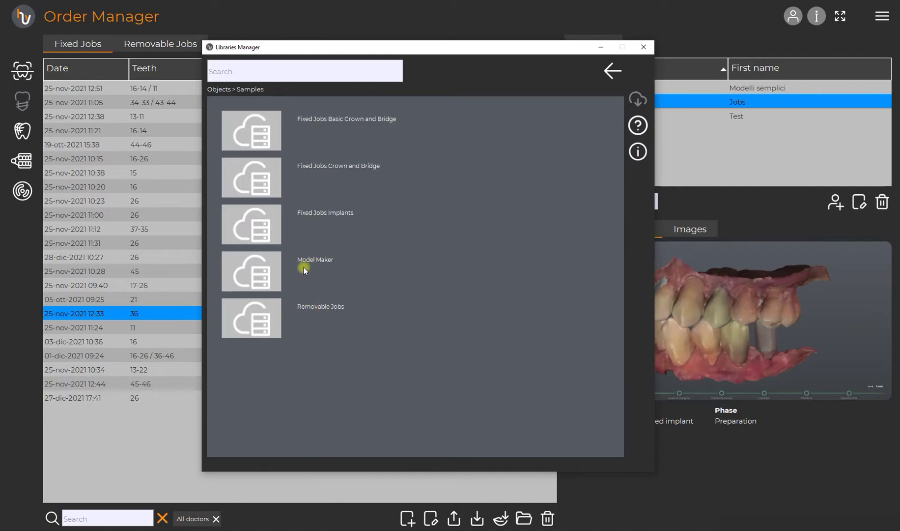
click(311, 218)
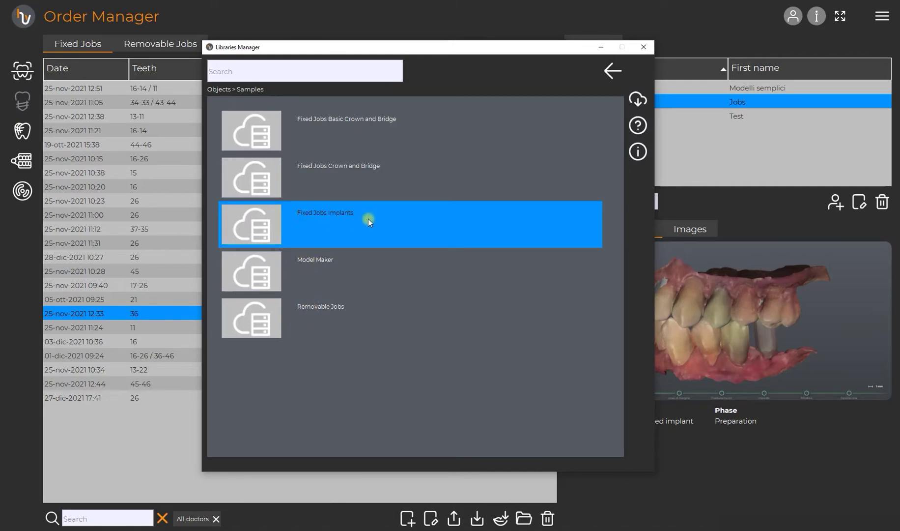
click(355, 172)
click(354, 127)
click(320, 218)
click(319, 266)
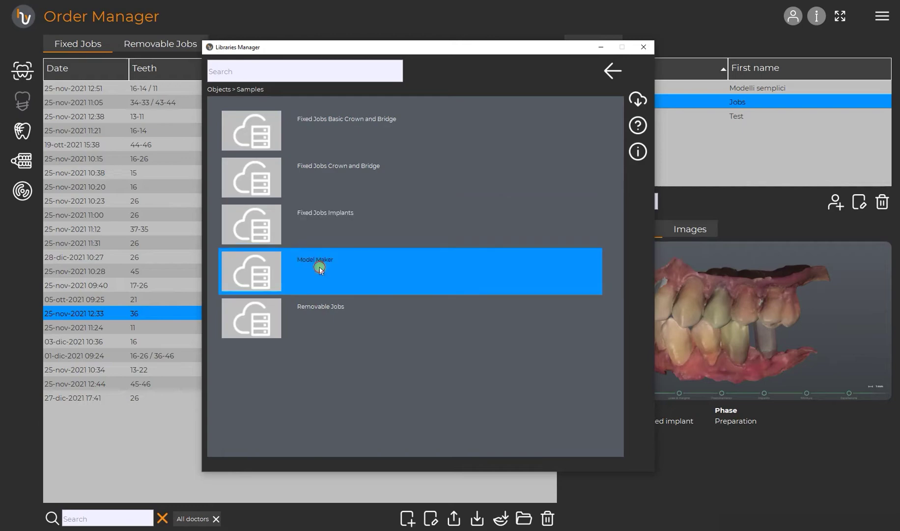
key(Down)
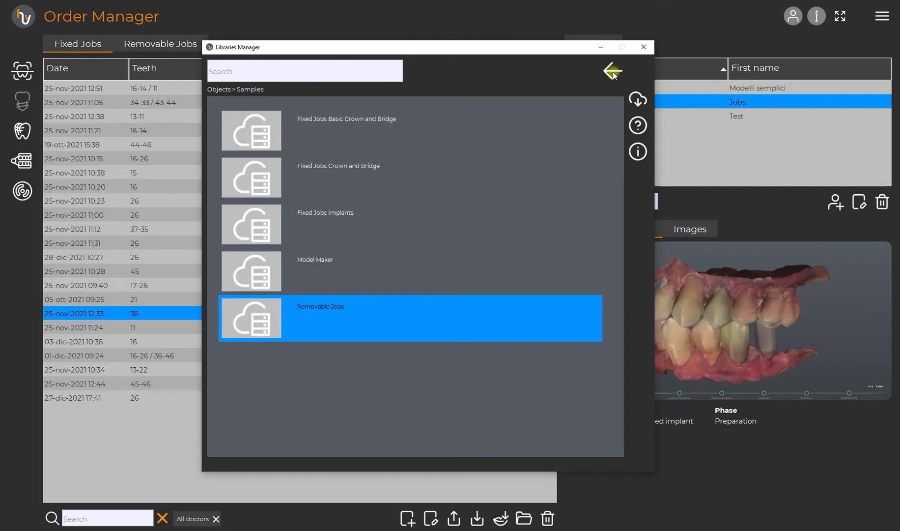
Step: Open the Rhein83 SRL libraries from the Implant Library manufacturer list
click(612, 72)
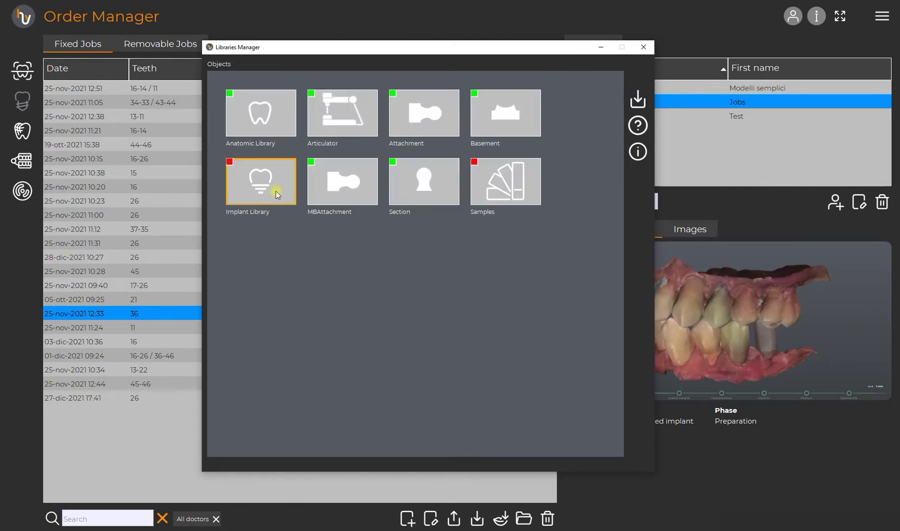
double_click(275, 190)
scroll(375, 197, down, 15)
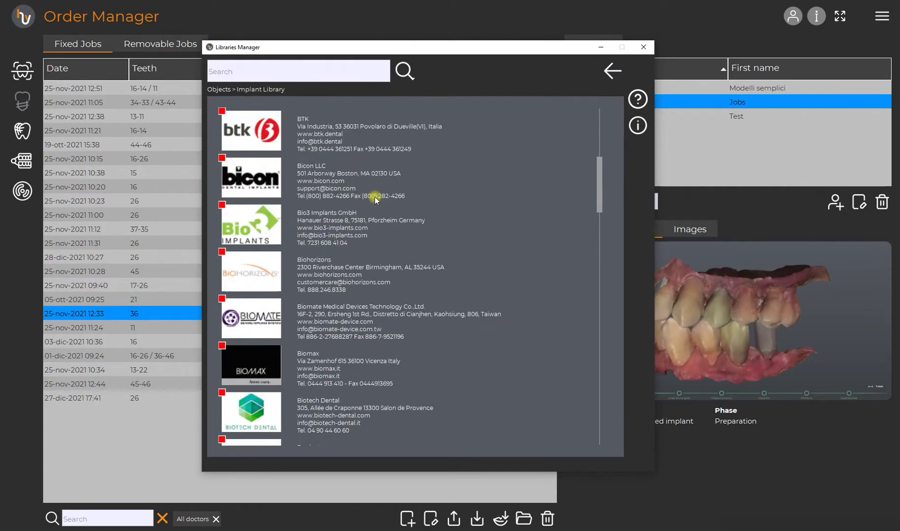
scroll(376, 200, down, 15)
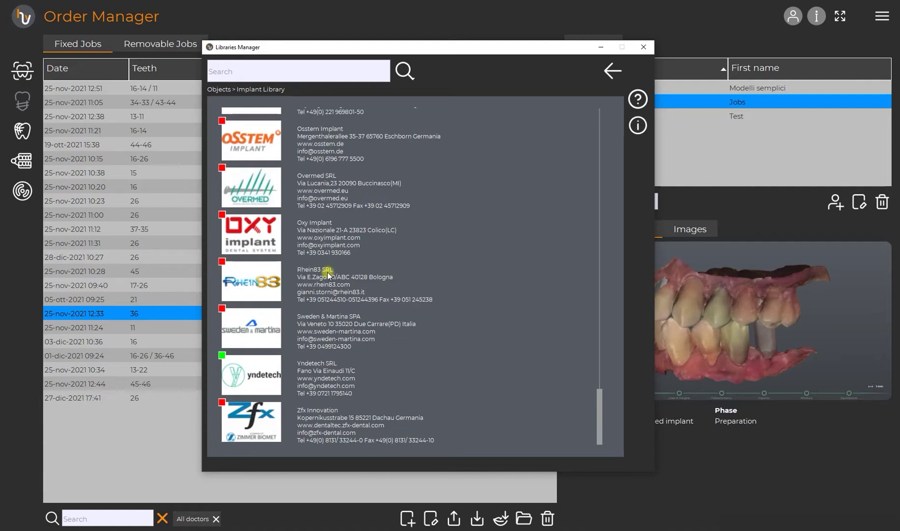
click(328, 273)
double_click(337, 284)
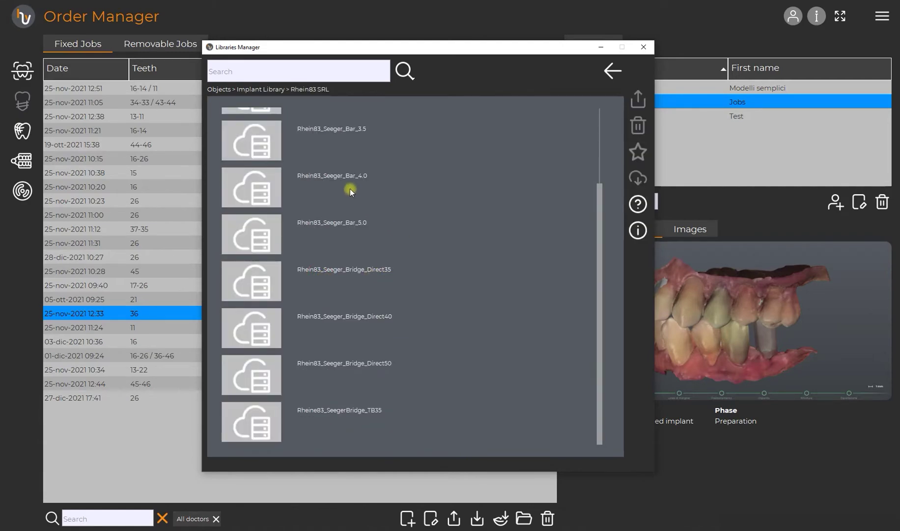
Step: Download only the Rhein83_Seeger_Bar_5.0 library, acknowledge completion, and close the Libraries Manager
click(342, 129)
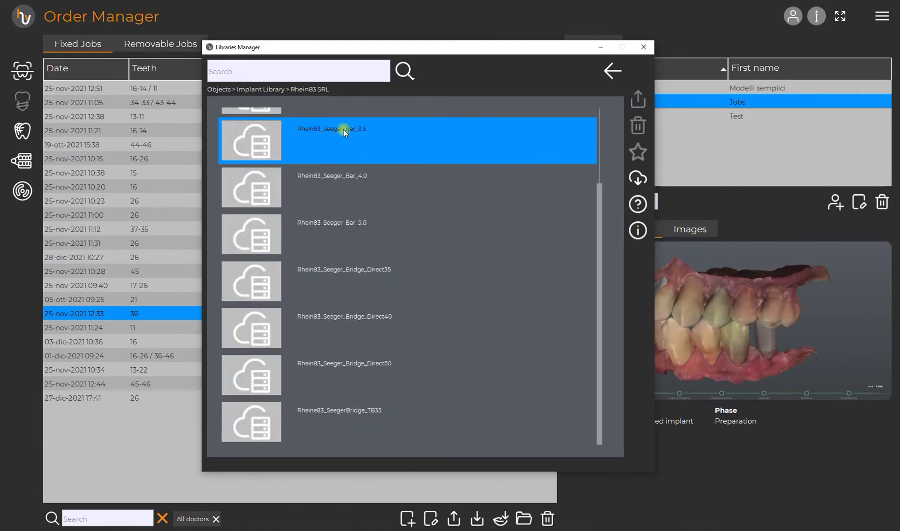
ctrl+click(340, 222)
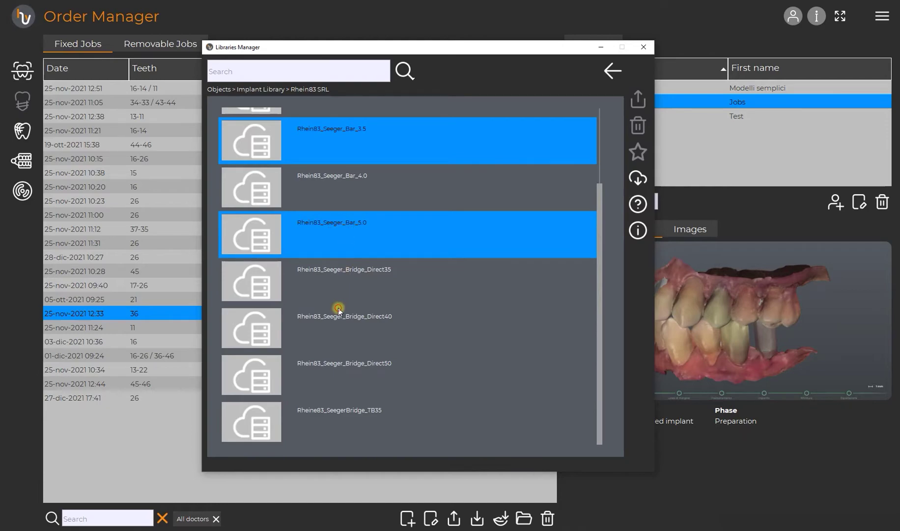
click(376, 244)
click(637, 177)
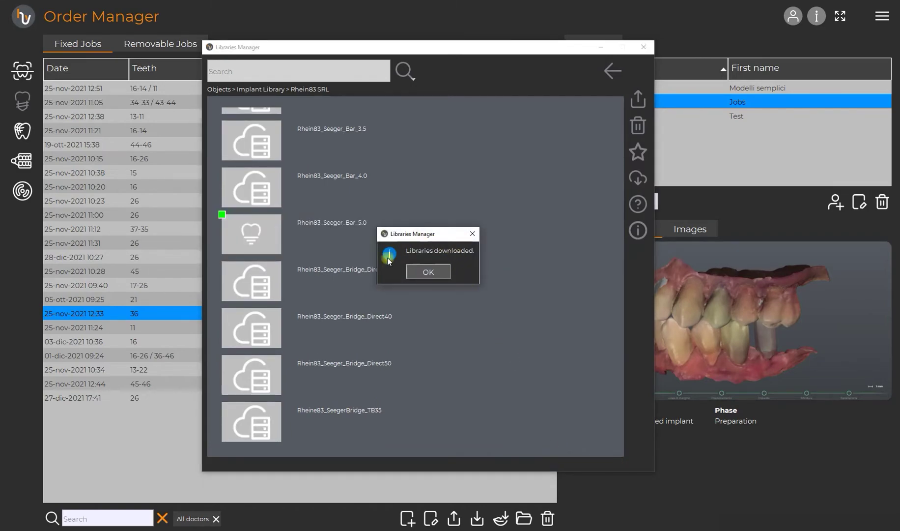
click(439, 273)
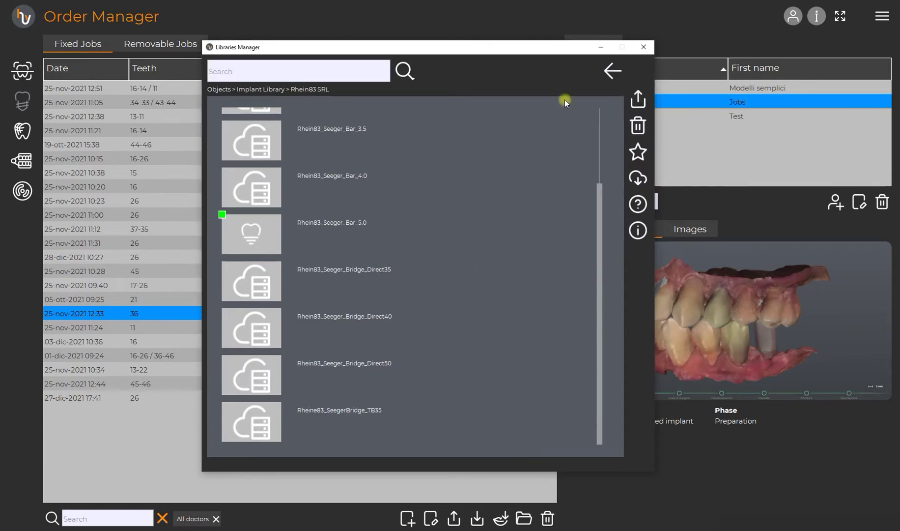
click(642, 46)
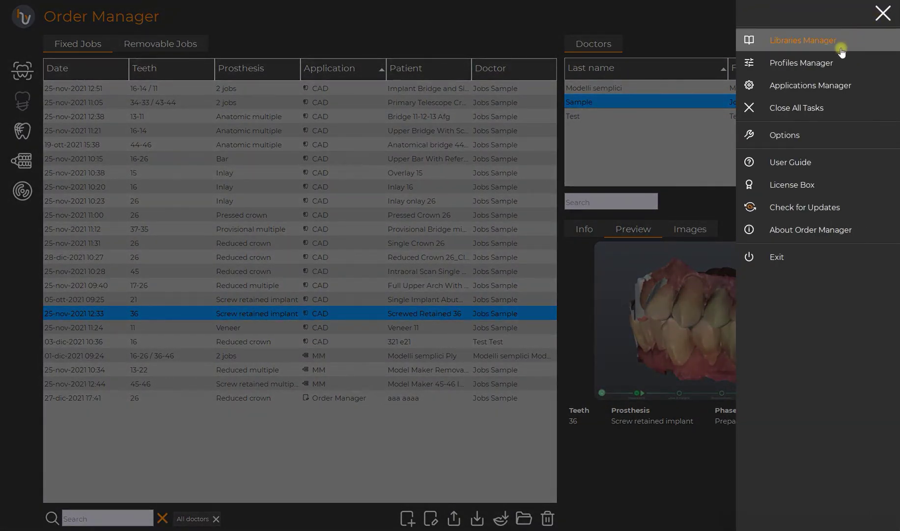
Step: Open the Profiles Manager maximized, scan the CAD profiles, then show the Model Maker profiles
click(836, 62)
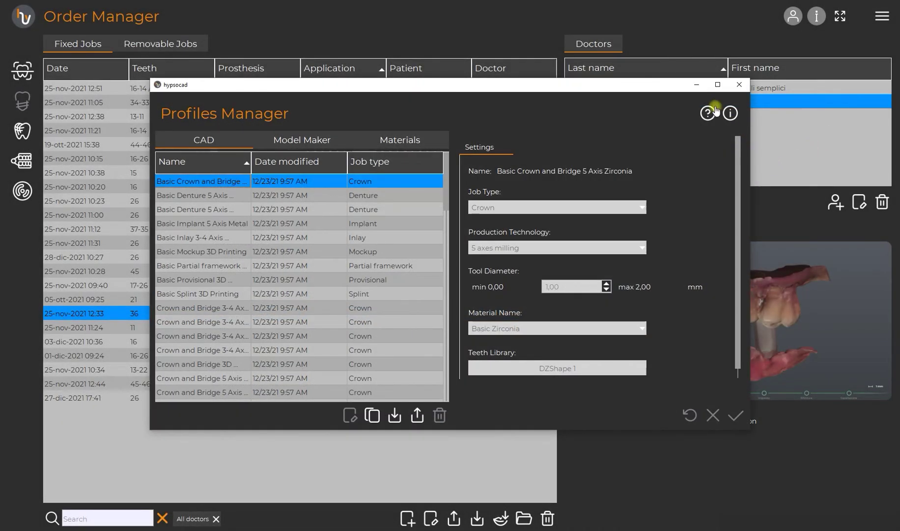
double_click(717, 85)
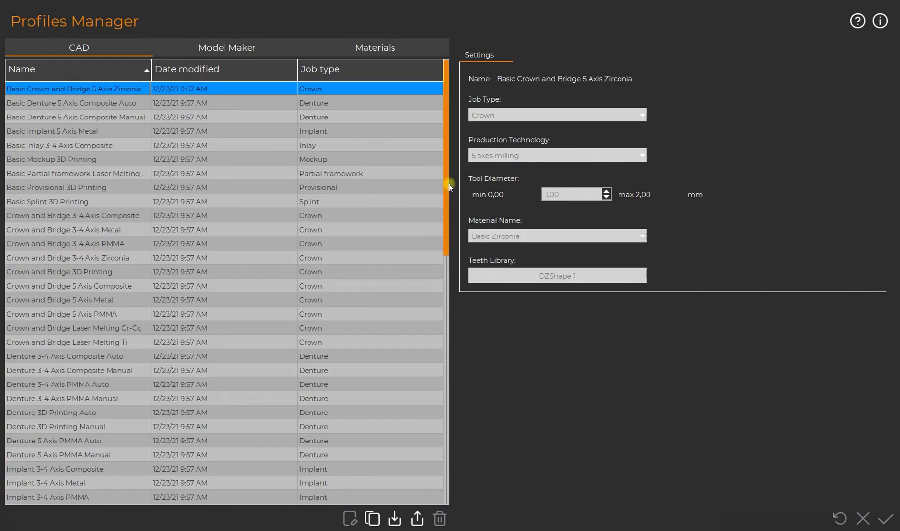
drag(449, 184, 558, 181)
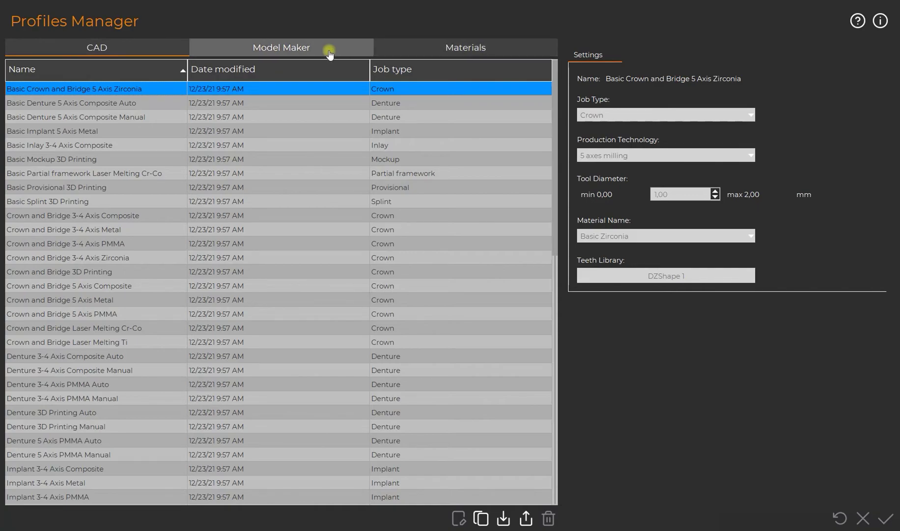
scroll(163, 272, down, 11)
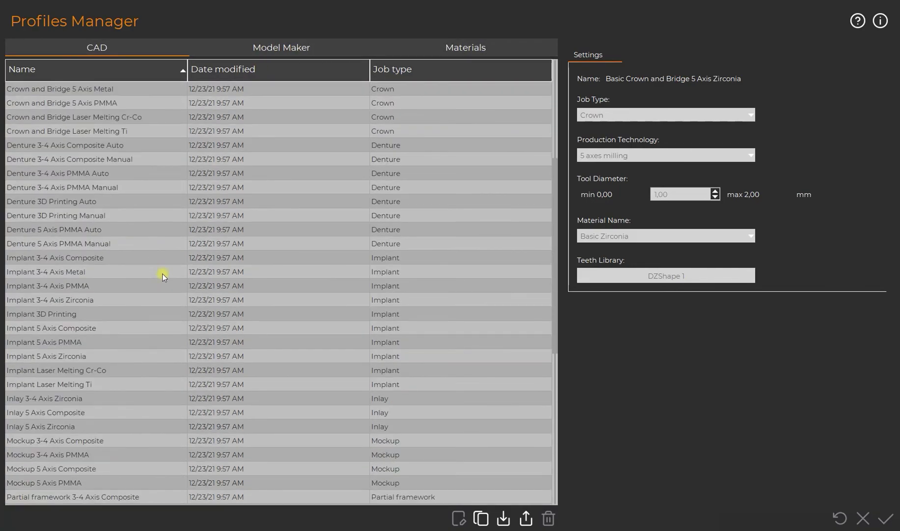
scroll(163, 270, down, 1)
scroll(163, 270, up, 13)
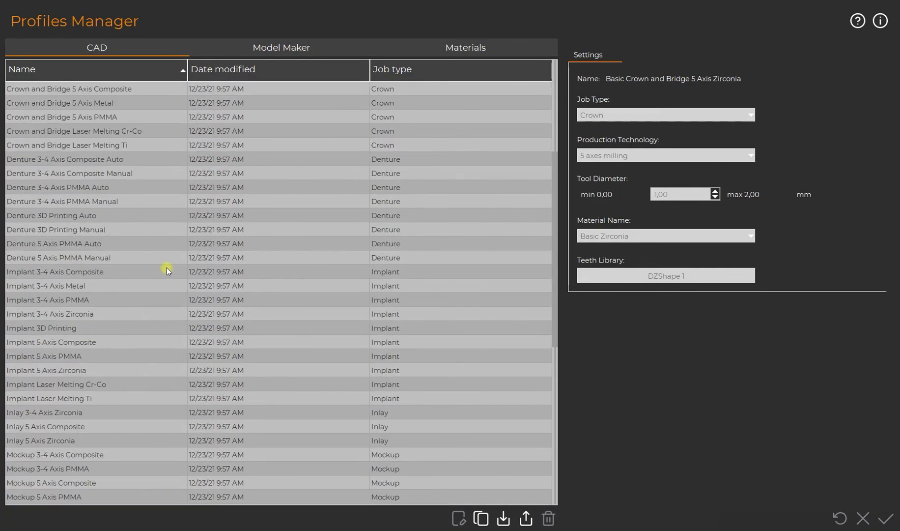
click(288, 44)
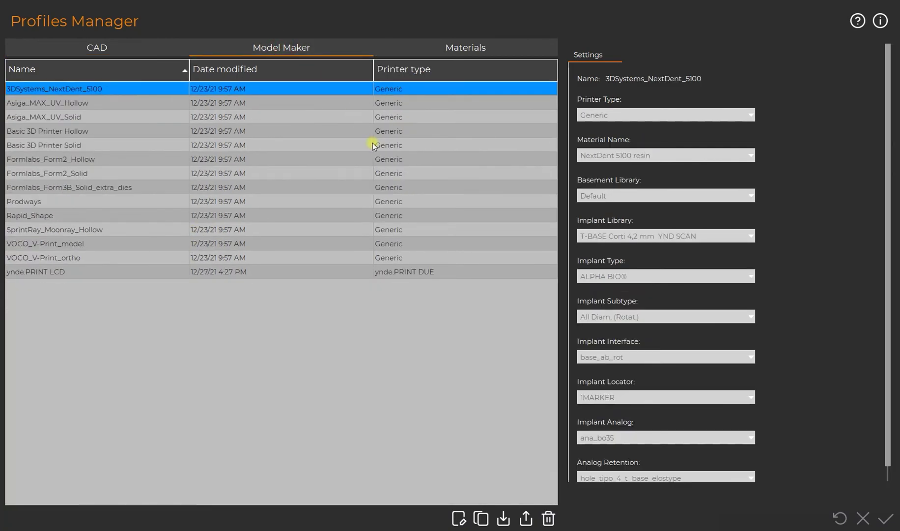
Step: Select the Rapid_Shape material on the Materials tab and make it editable
click(426, 45)
scroll(384, 126, down, 1)
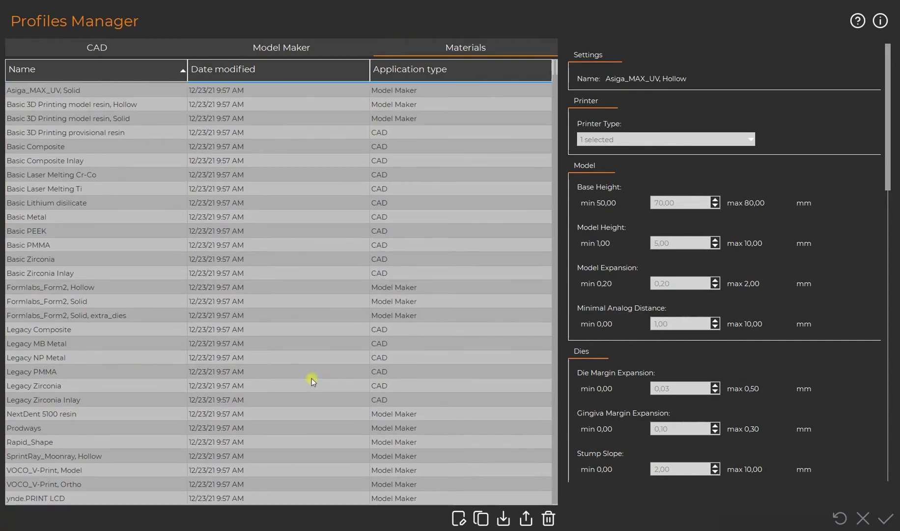
click(267, 439)
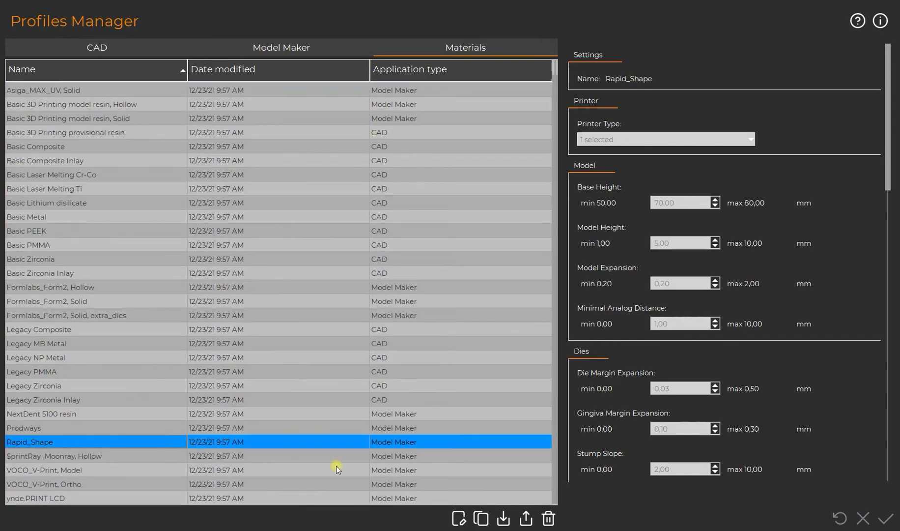
click(459, 517)
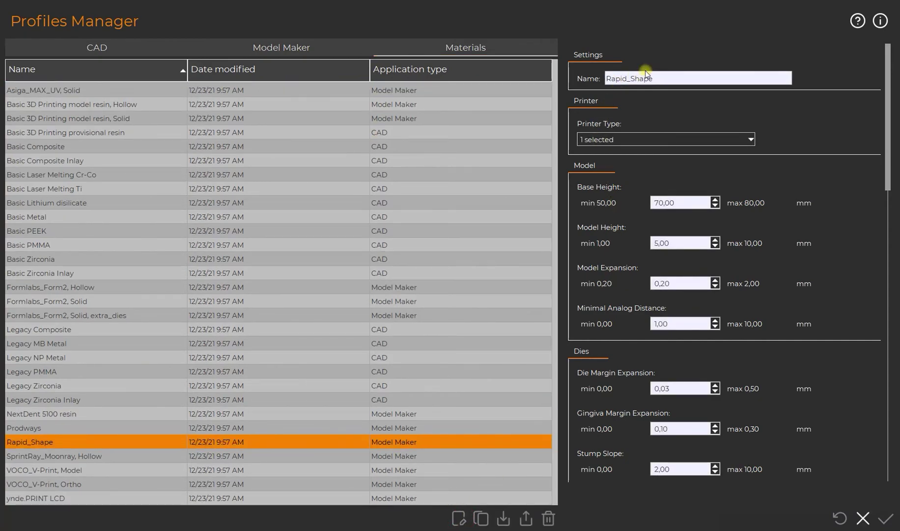
Step: Set Base Height to 71,00 and Minimal Analog Distance to 0,90, then save as Hypsocad 1
click(659, 203)
click(716, 199)
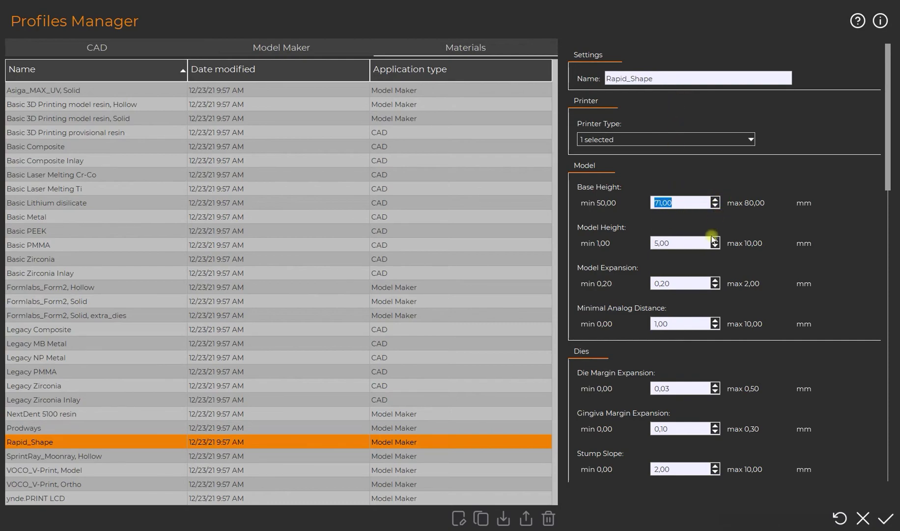
scroll(711, 285, down, 1)
click(715, 298)
click(714, 298)
click(715, 292)
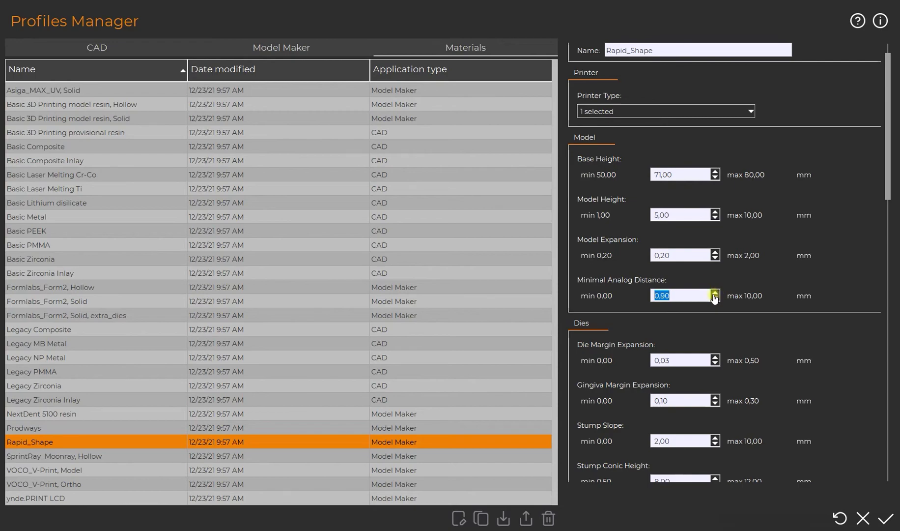
scroll(699, 318, up, 1)
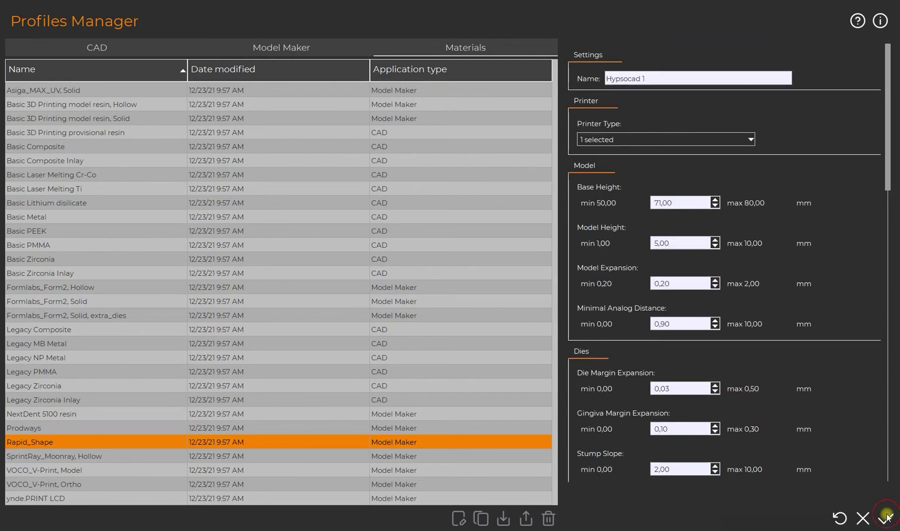
click(886, 517)
click(274, 45)
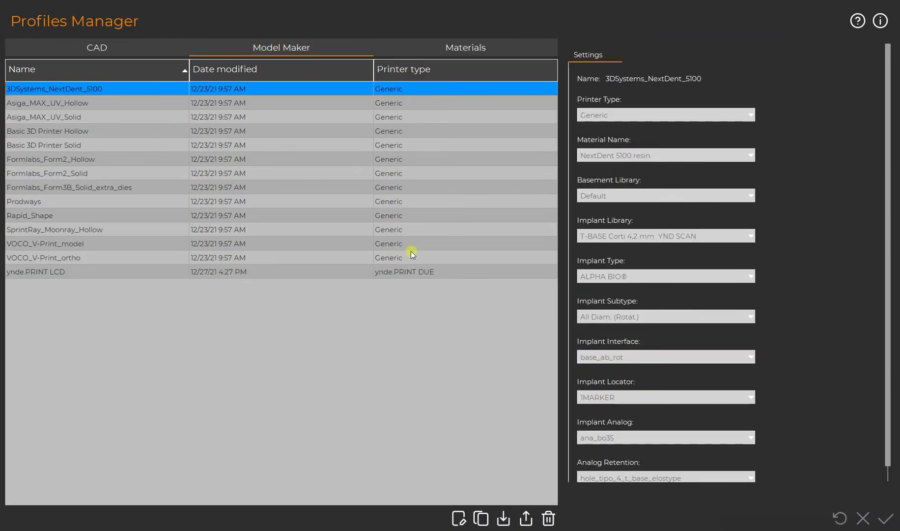
Step: Edit the 3DSystems_NextDent_5100 profile, pick Hypsocad 1 as its Material Name, and apply
click(458, 518)
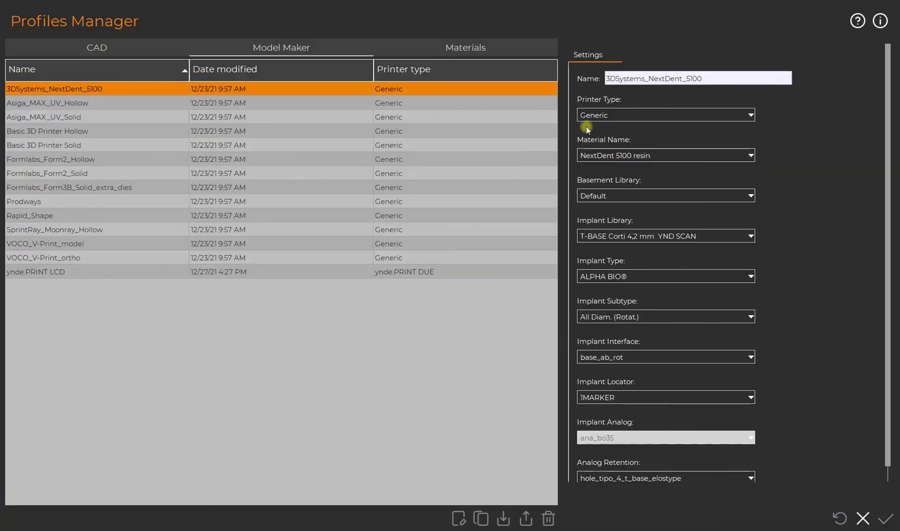
click(670, 156)
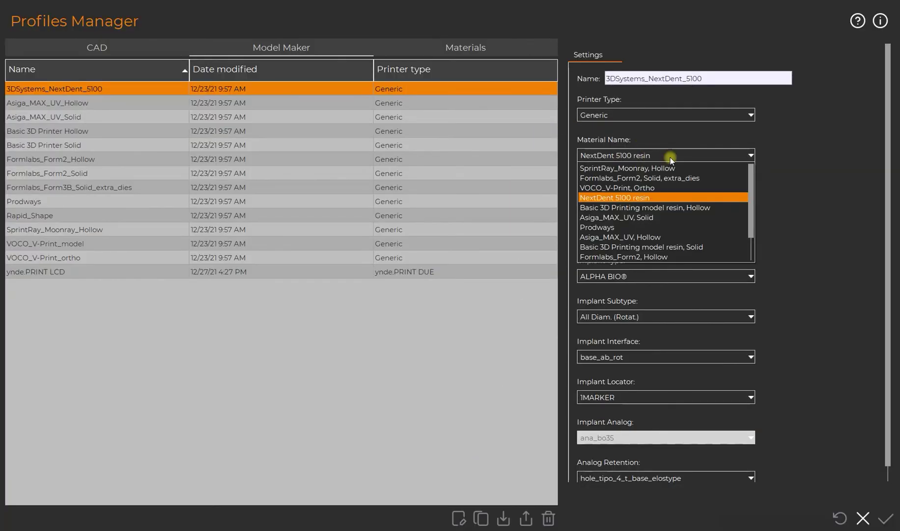
scroll(672, 242, down, 1)
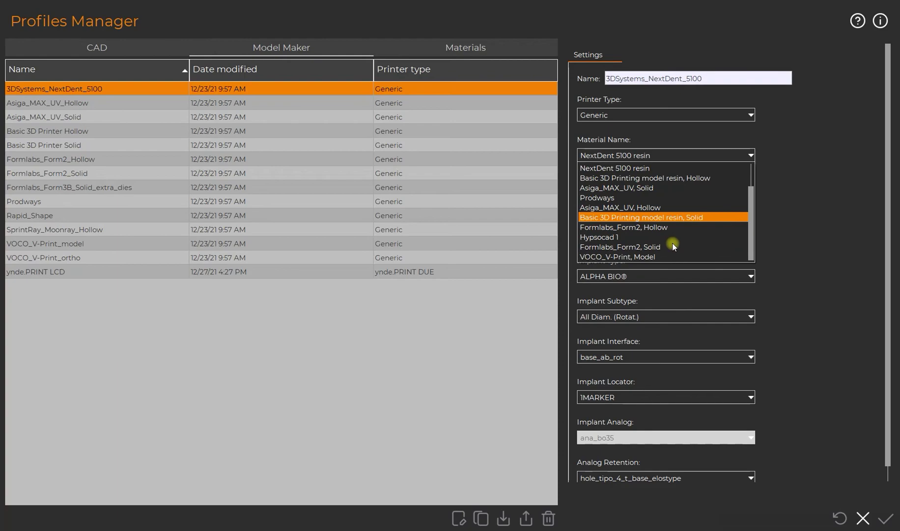
click(639, 237)
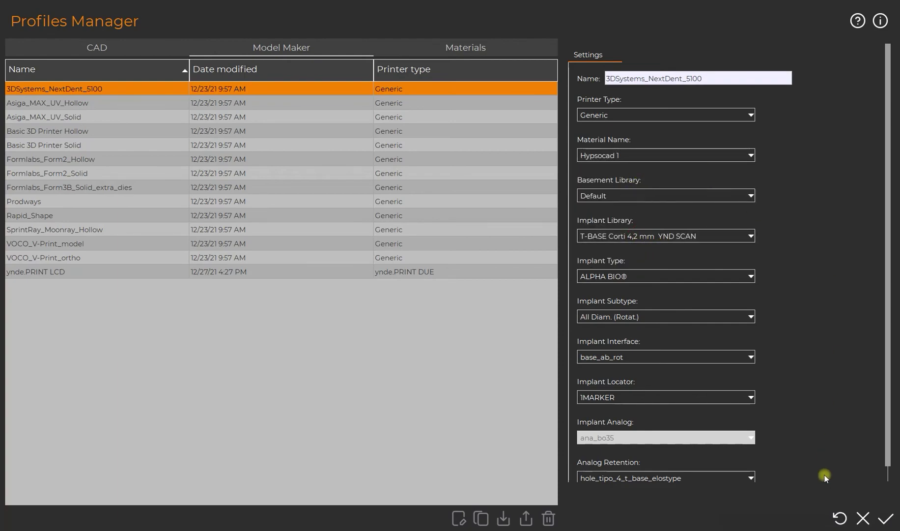
click(885, 515)
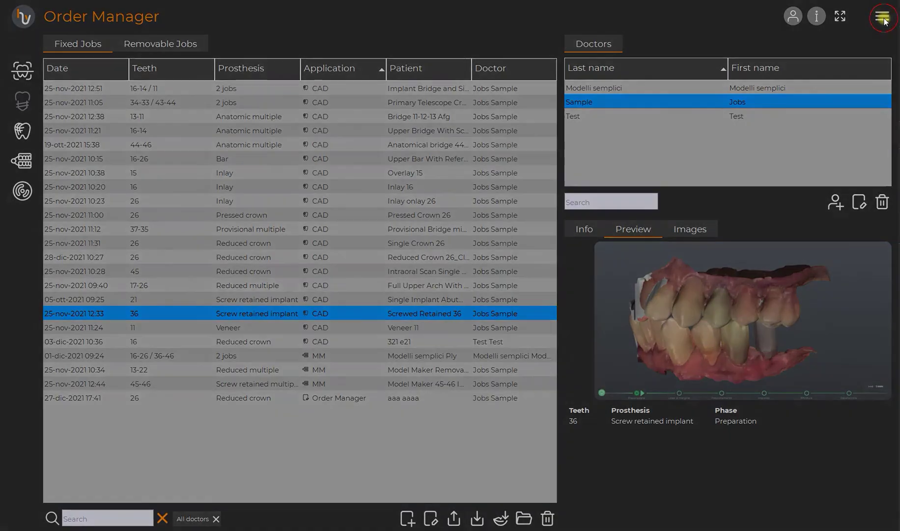
Step: Open License Manager via License Box in the main menu and select the Customer ID
click(883, 13)
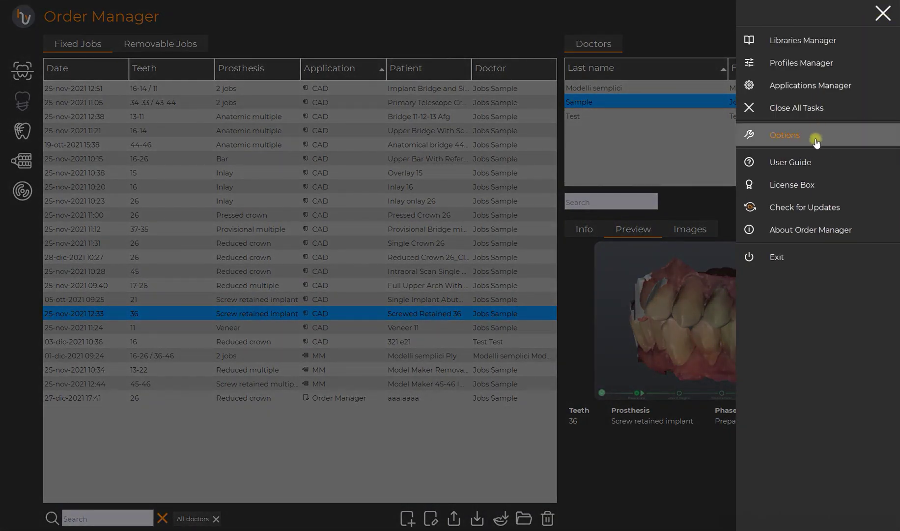
click(810, 183)
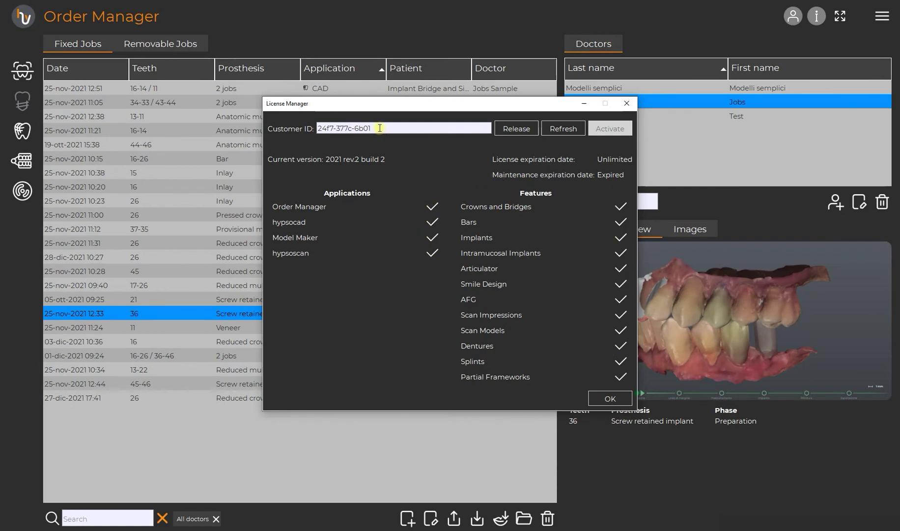
drag(382, 127, 312, 127)
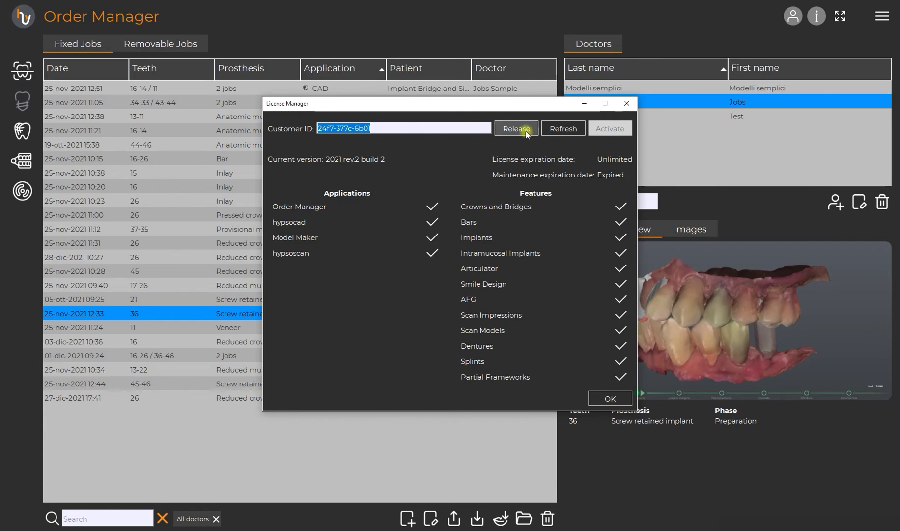